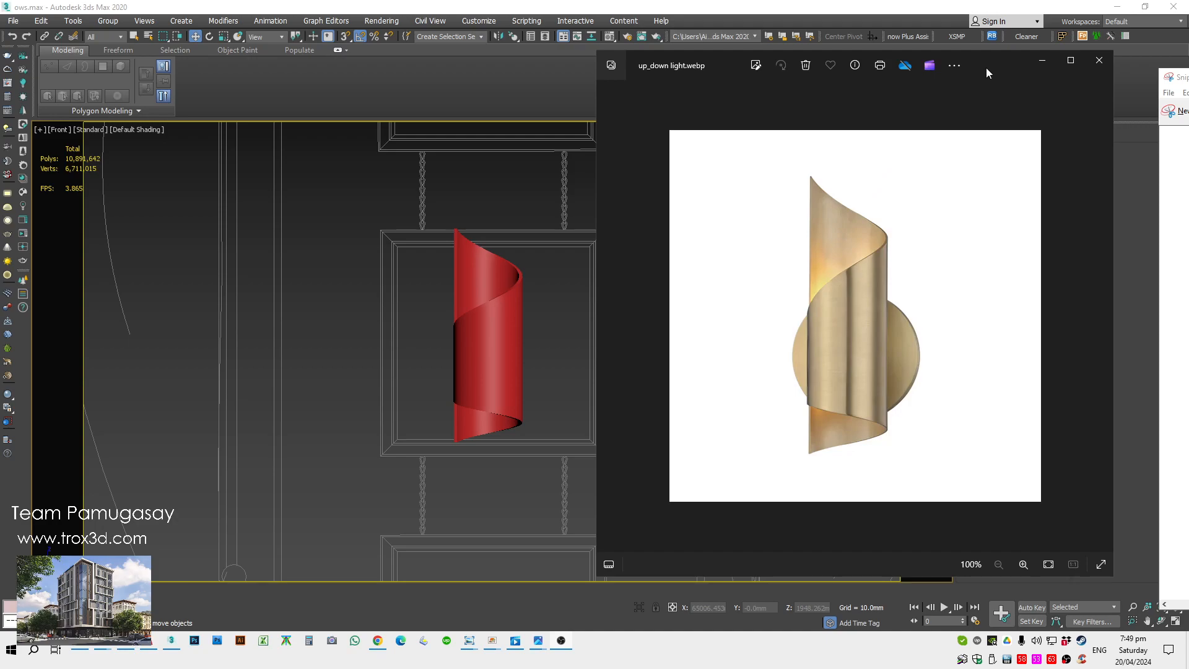
- Close the up_down light.webp reference image and select the existing red scroll-shaped lamp shade
drag(990, 62, 965, 65)
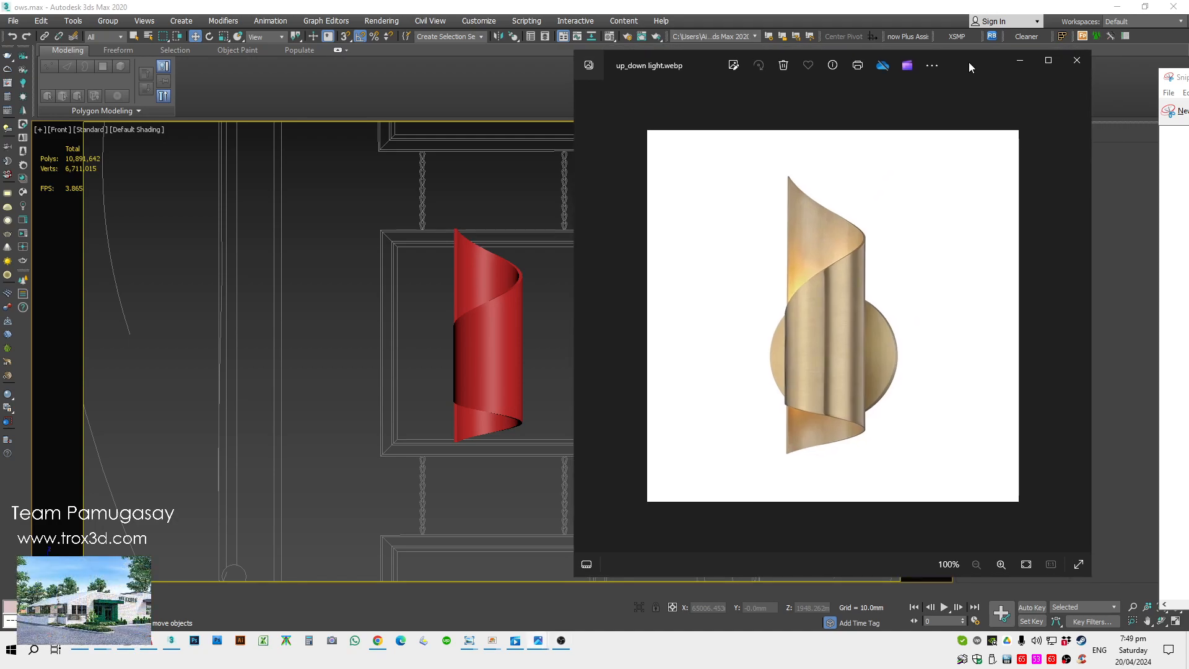
click(1076, 60)
click(489, 338)
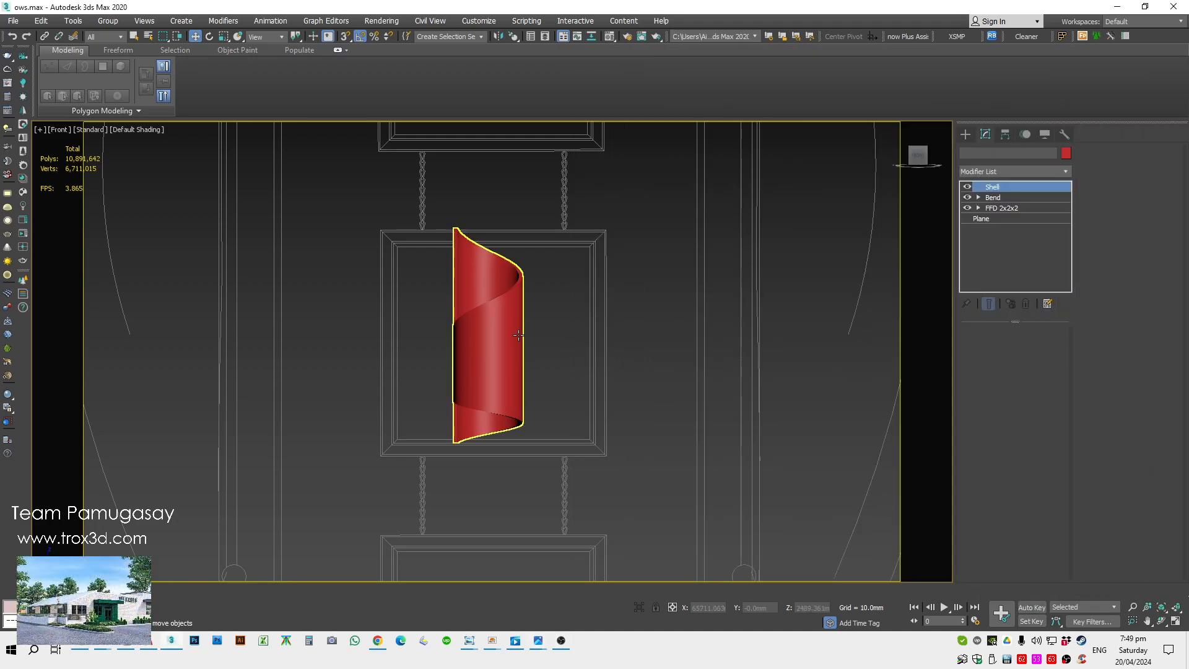
- Draw a plane about 627 mm long and 974 mm wide below the existing lamp shade in the Front view
scroll(541, 333, down, 2)
click(965, 133)
middle_drag(690, 344, 594, 310)
click(1041, 259)
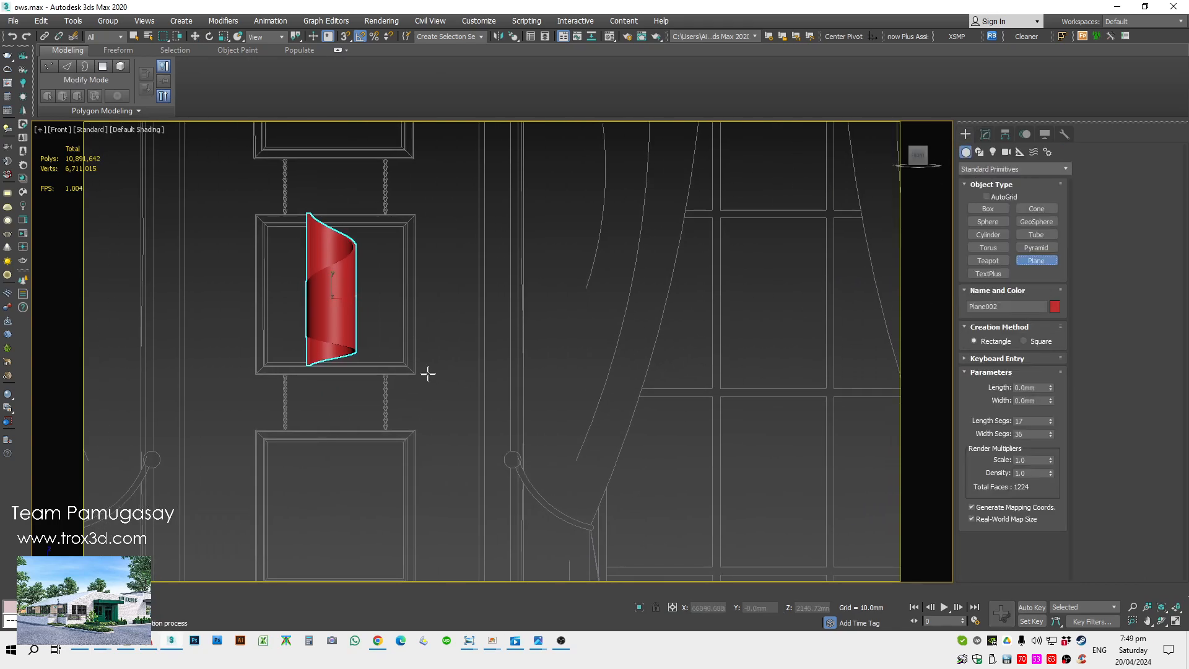
scroll(439, 377, down, 2)
key(w)
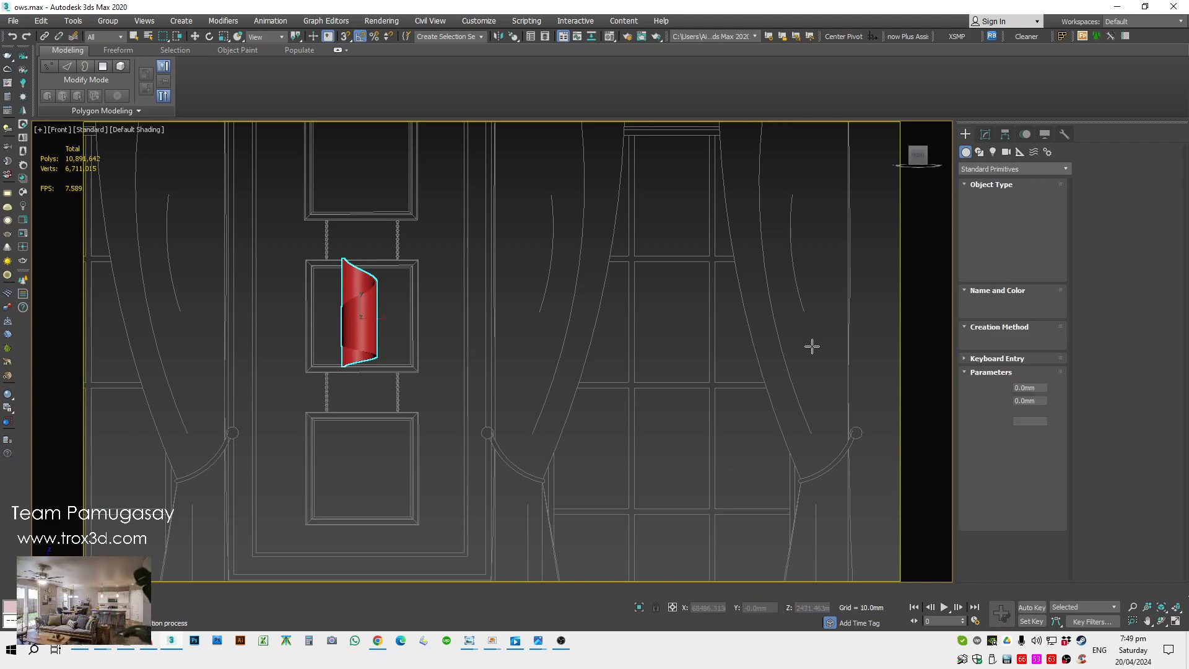
middle_drag(368, 431, 448, 388)
drag(383, 357, 562, 473)
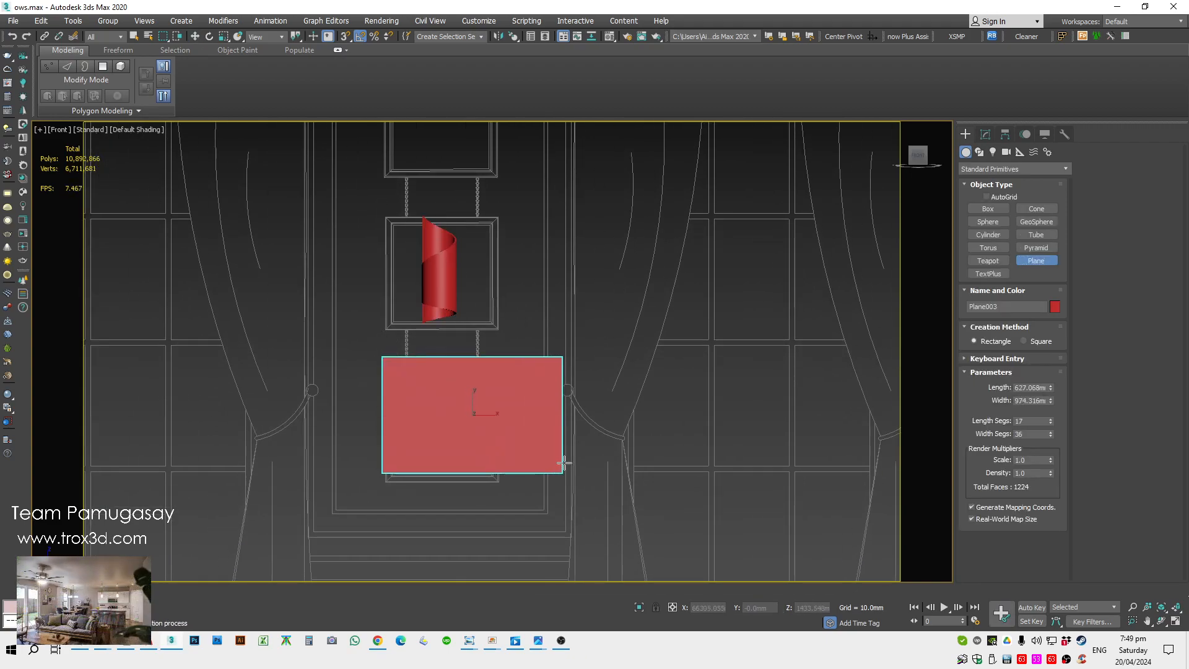
- Show edged faces in the viewport and move the new plane slightly left, beneath the existing lamp shade
key(F4)
scroll(474, 421, up, 2)
middle_drag(474, 421, 545, 418)
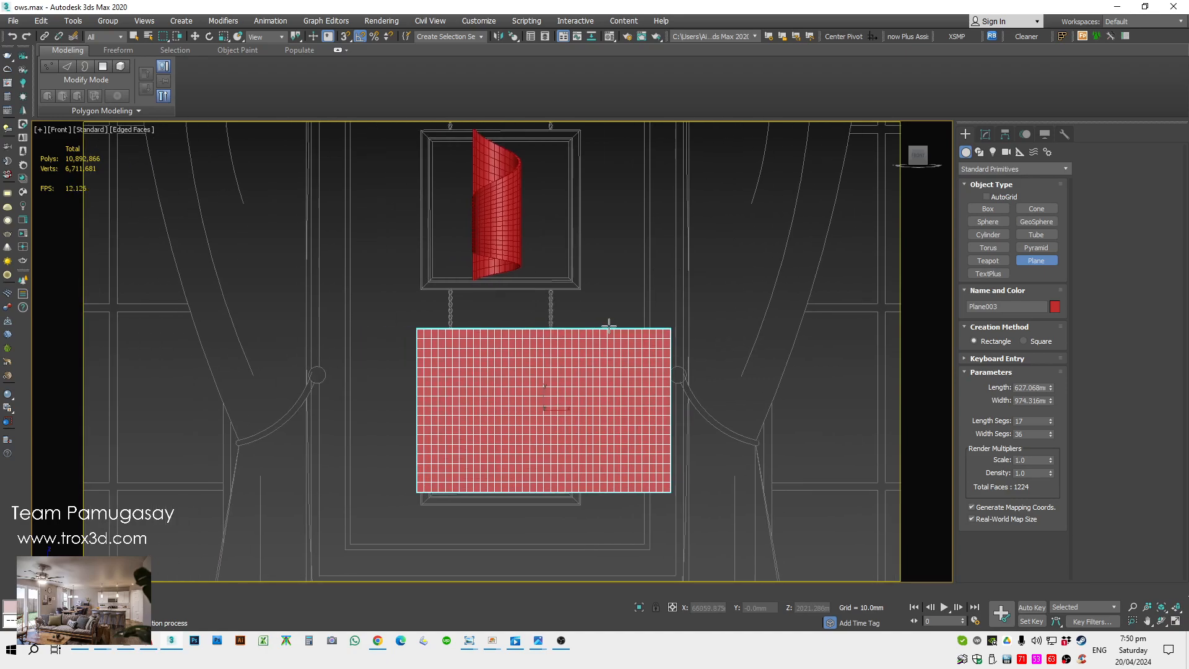
key(w)
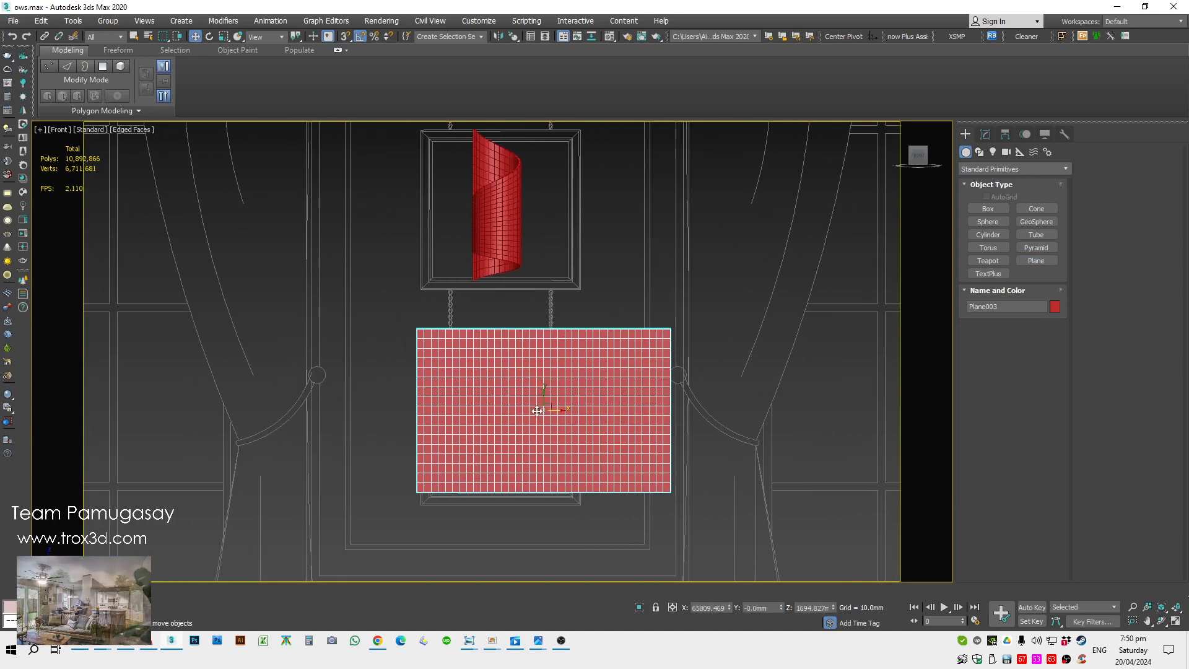
drag(551, 402, 499, 396)
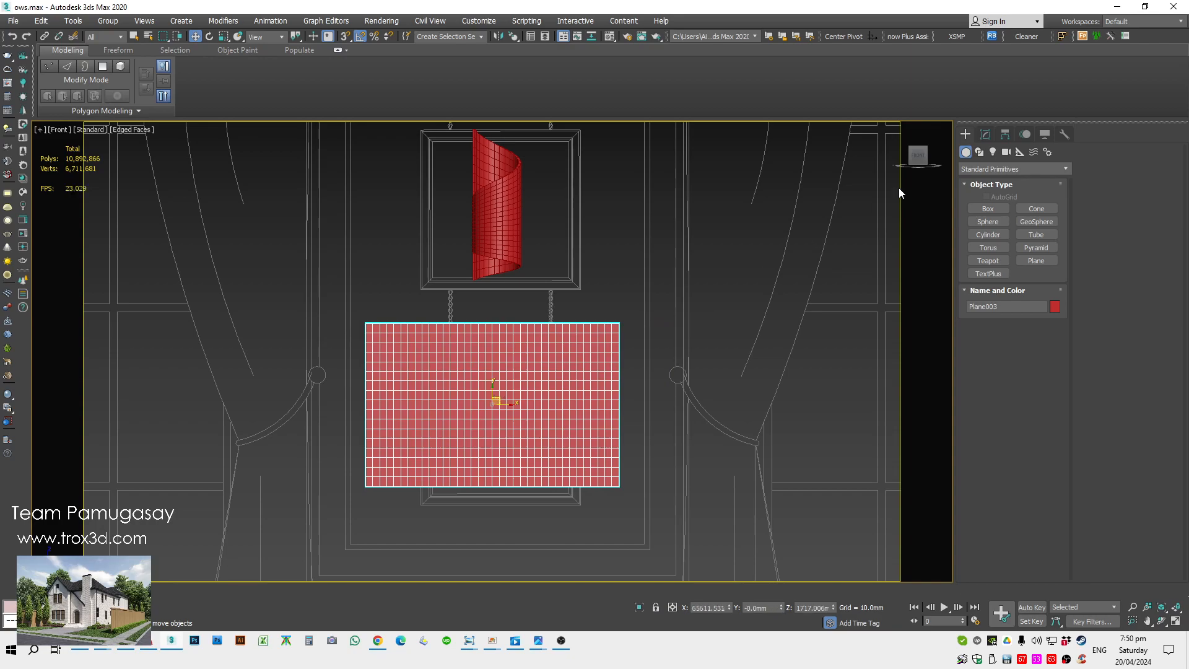
- Add an FFD 2x2x2 modifier to the new plane
click(984, 134)
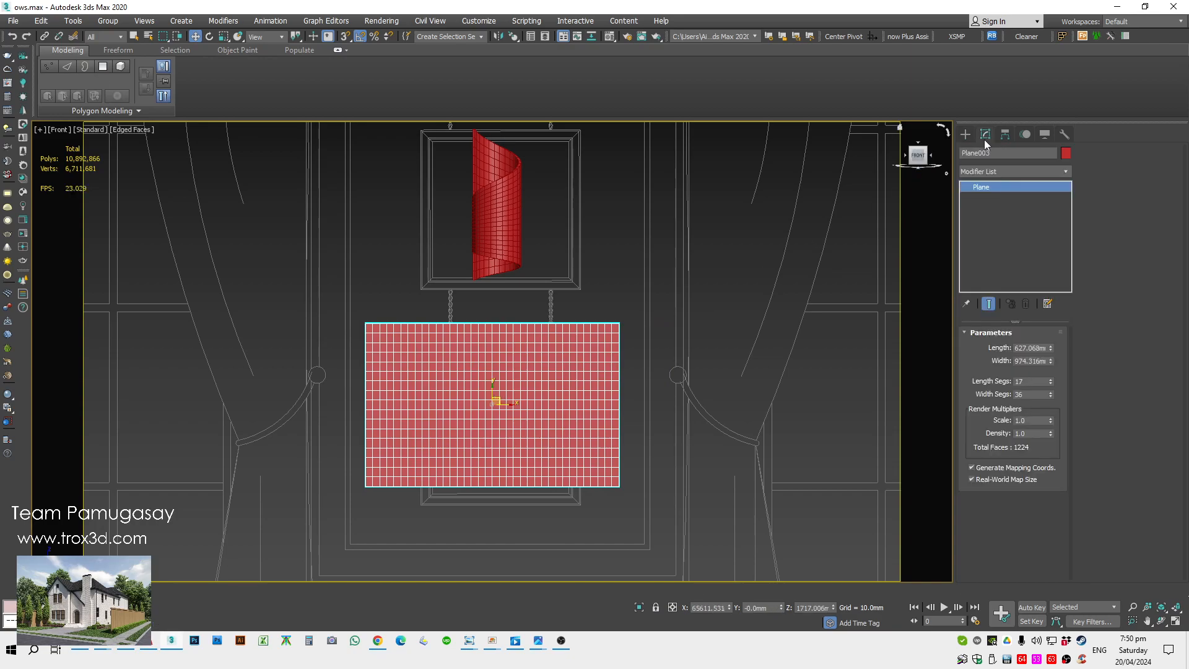
click(1006, 173)
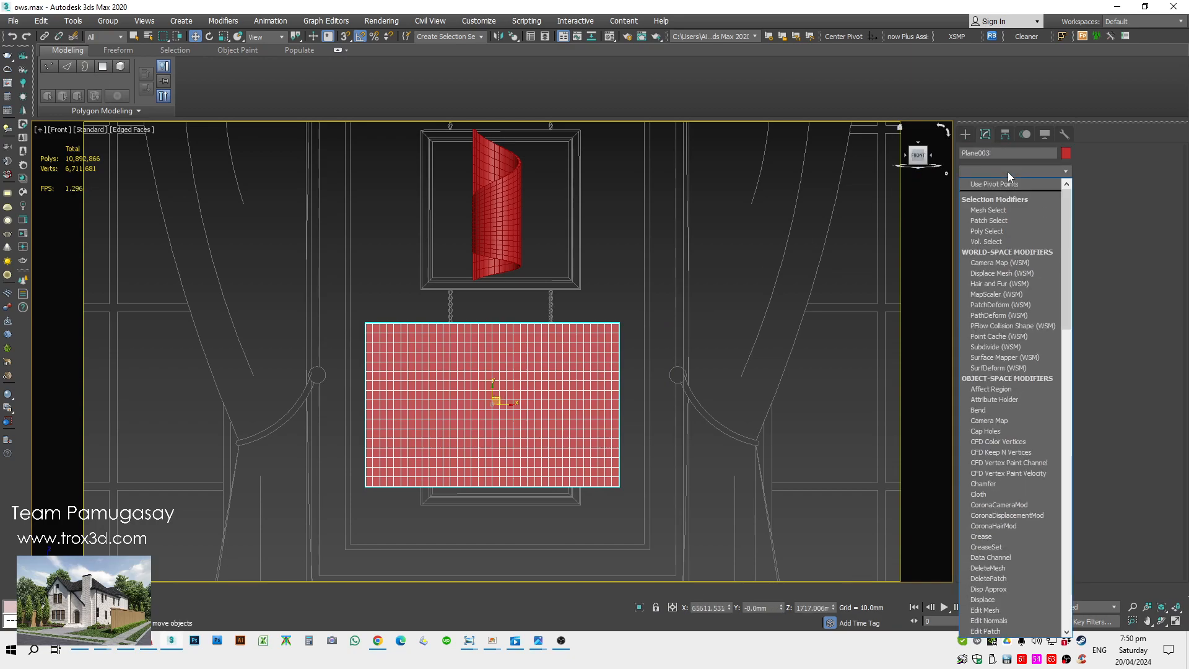
key(f)
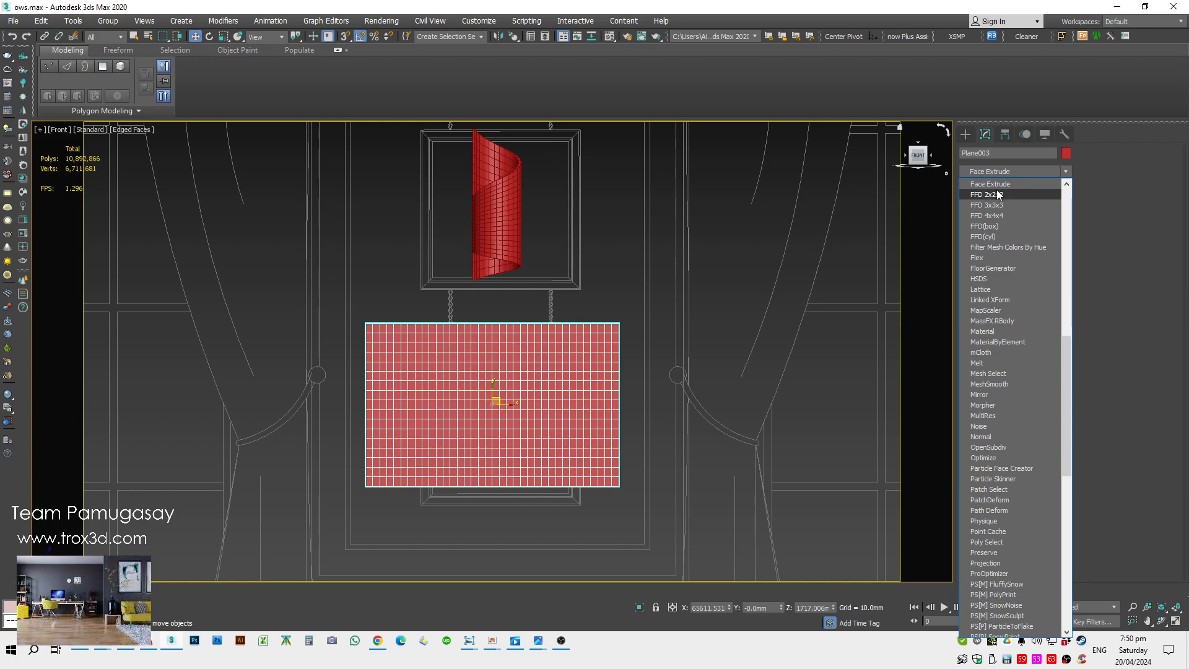
click(1000, 194)
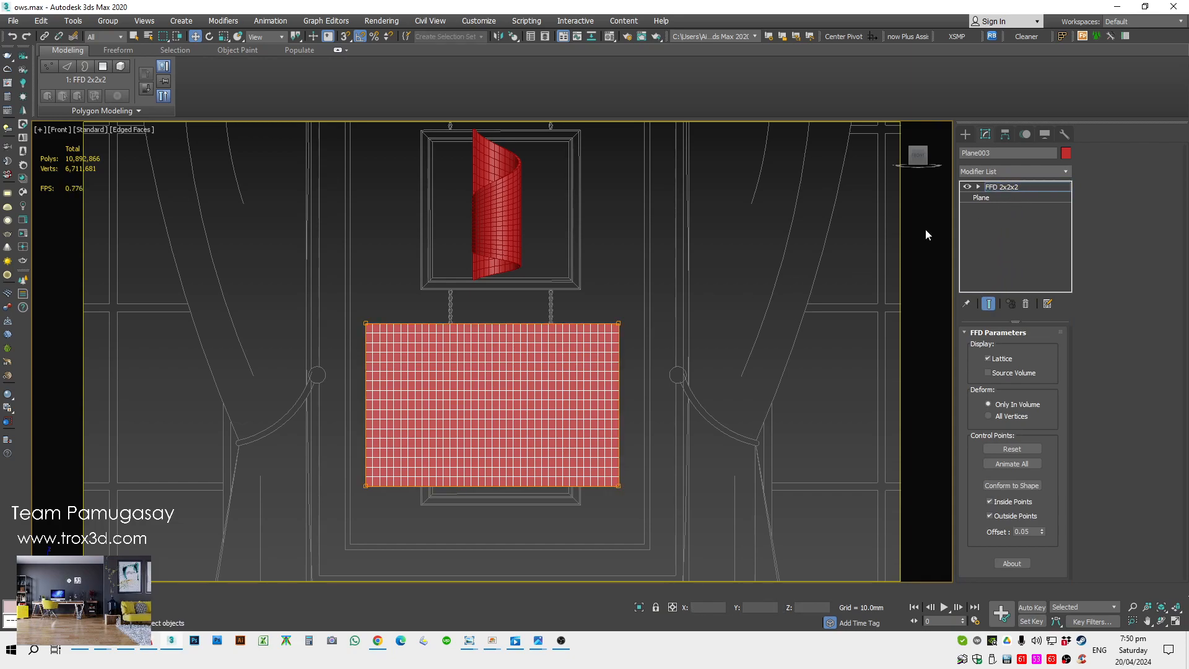
- Move the FFD control points so the plane tapers from a tall left edge to a short right edge
click(978, 187)
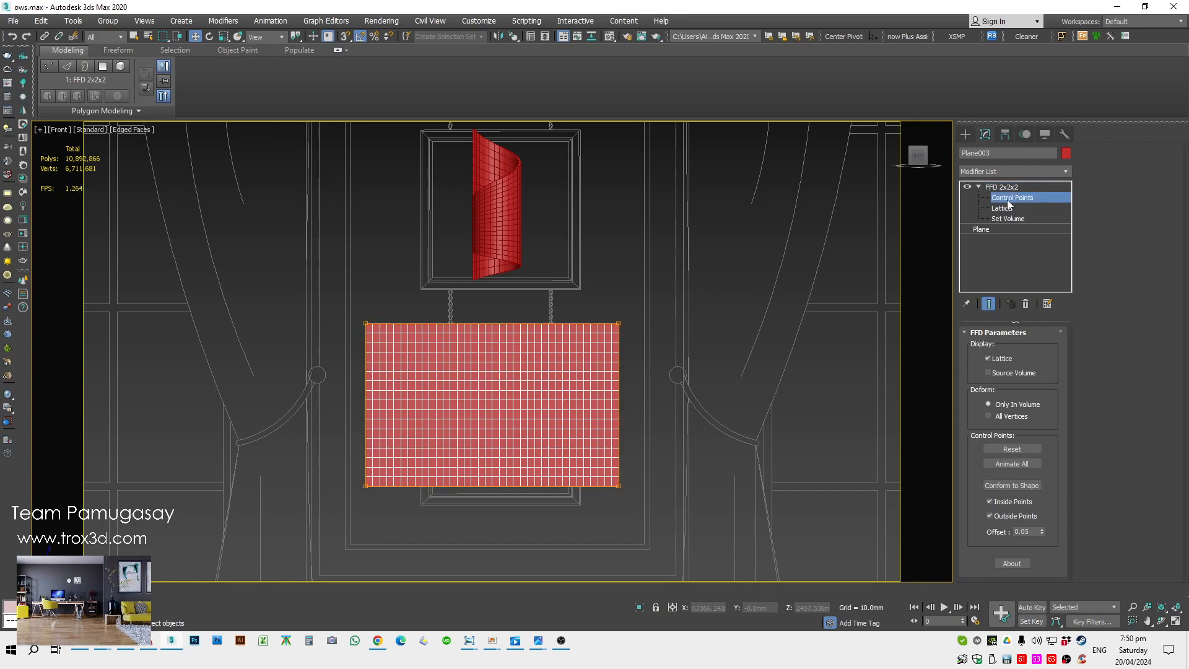
click(619, 322)
drag(619, 308, 616, 390)
mouse_move(629, 445)
mouse_down()
mouse_move(608, 484)
mouse_move(629, 432)
mouse_up()
scroll(406, 406, down, 3)
scroll(404, 402, down, 2)
drag(353, 493, 385, 440)
scroll(386, 427, up, 5)
middle_drag(432, 424, 443, 423)
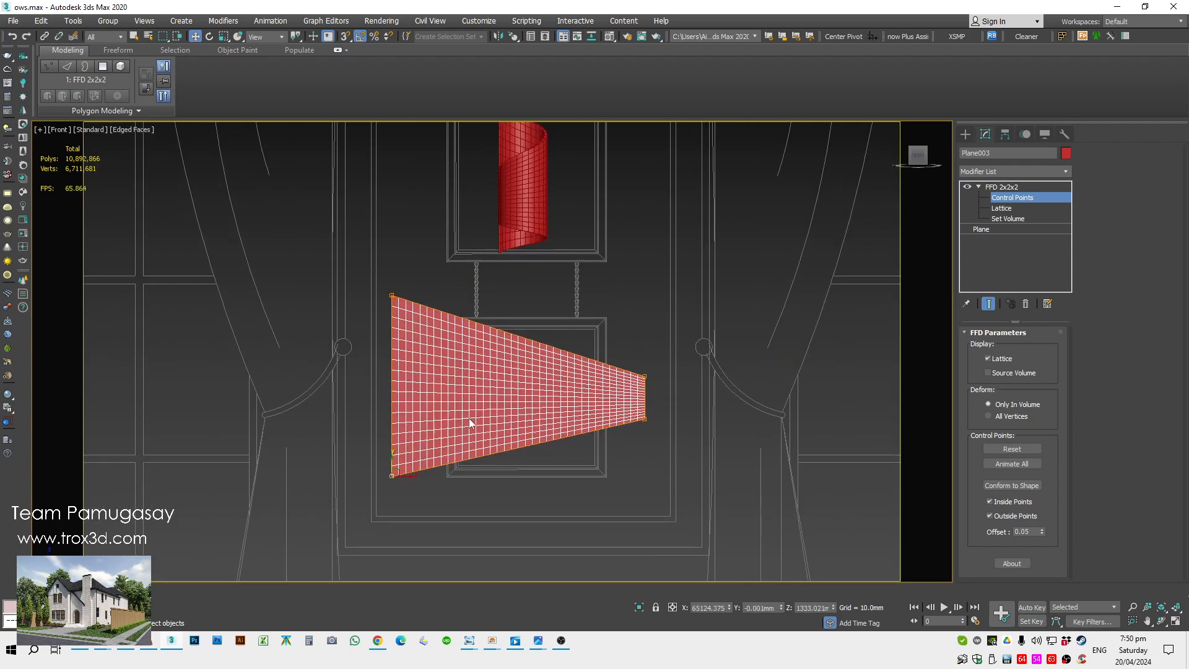
key(1)
- Add a Bend modifier to the tapered plane and look at it from the Top view
click(986, 170)
key(b)
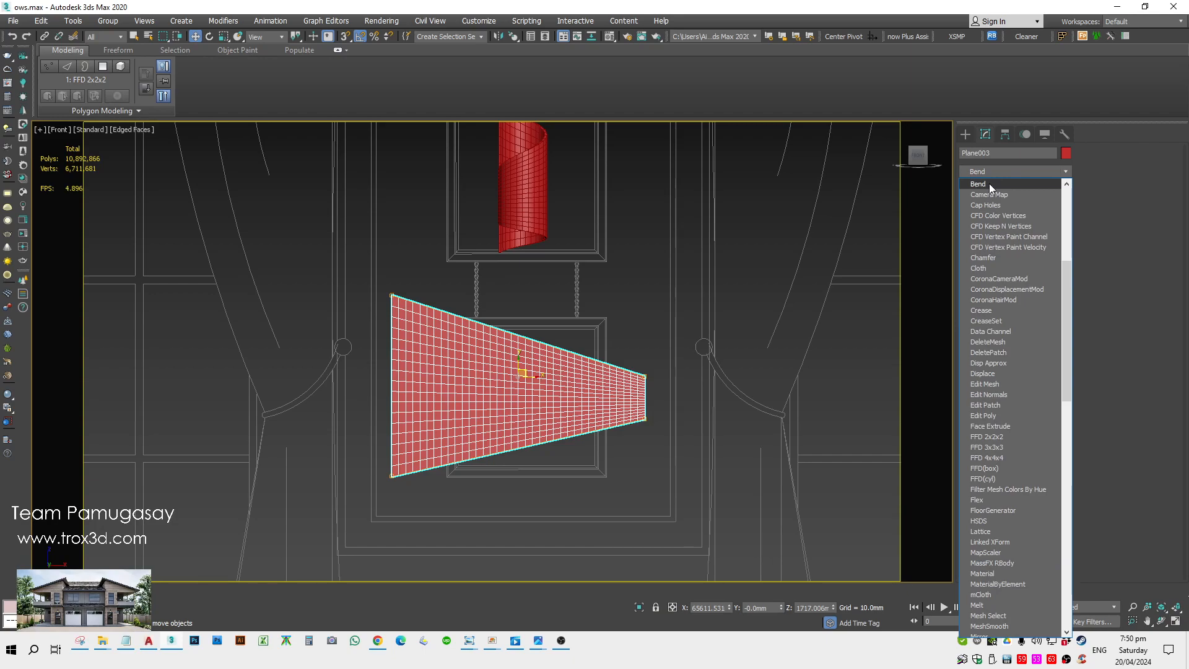
click(989, 184)
middle_drag(558, 409, 575, 410)
scroll(574, 410, down, 2)
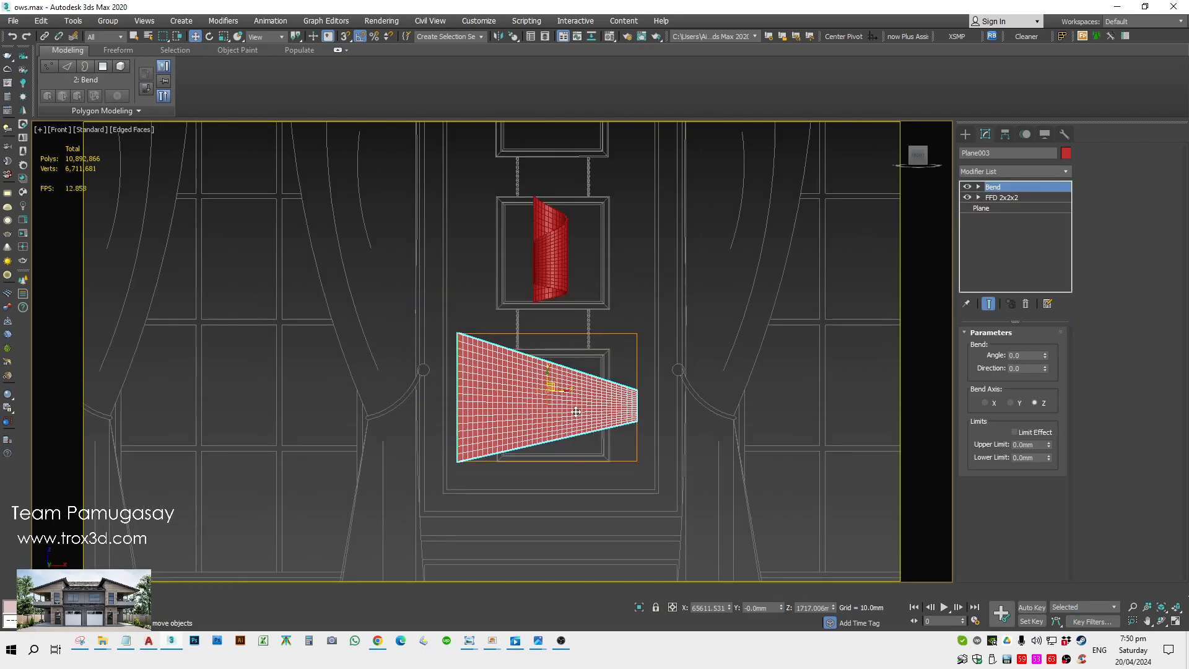
key(t)
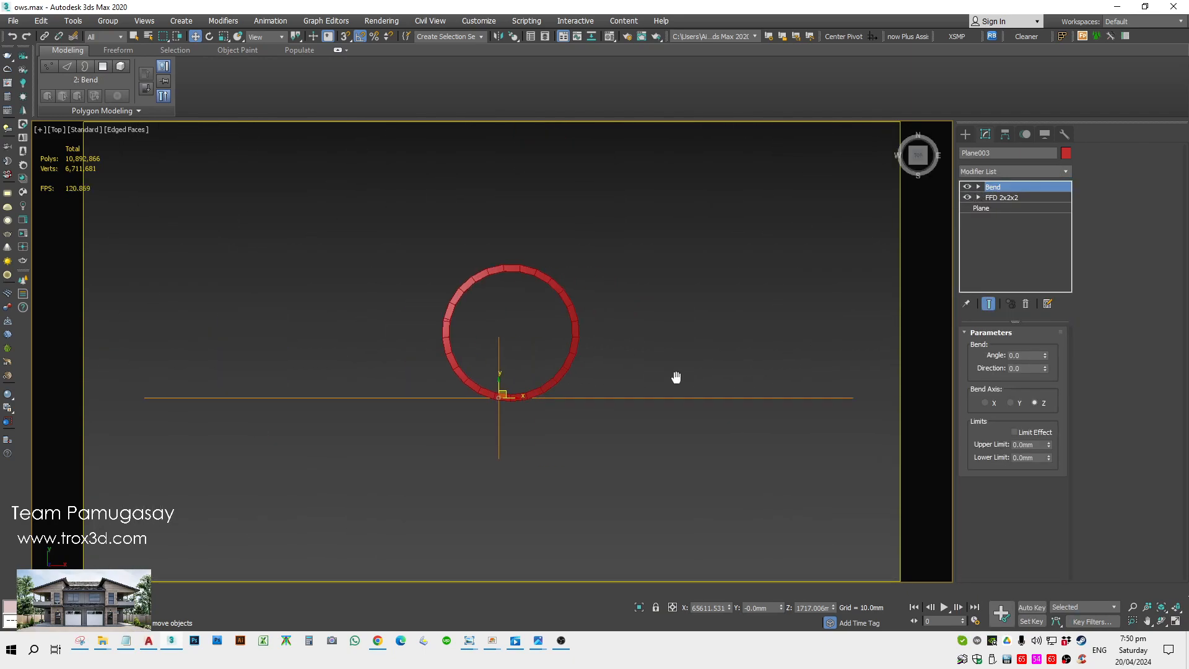
- Bend the tapered plane along the X axis with an angle of 512 to roll it into a scroll
drag(1044, 355, 1062, 336)
key(ctrl+z)
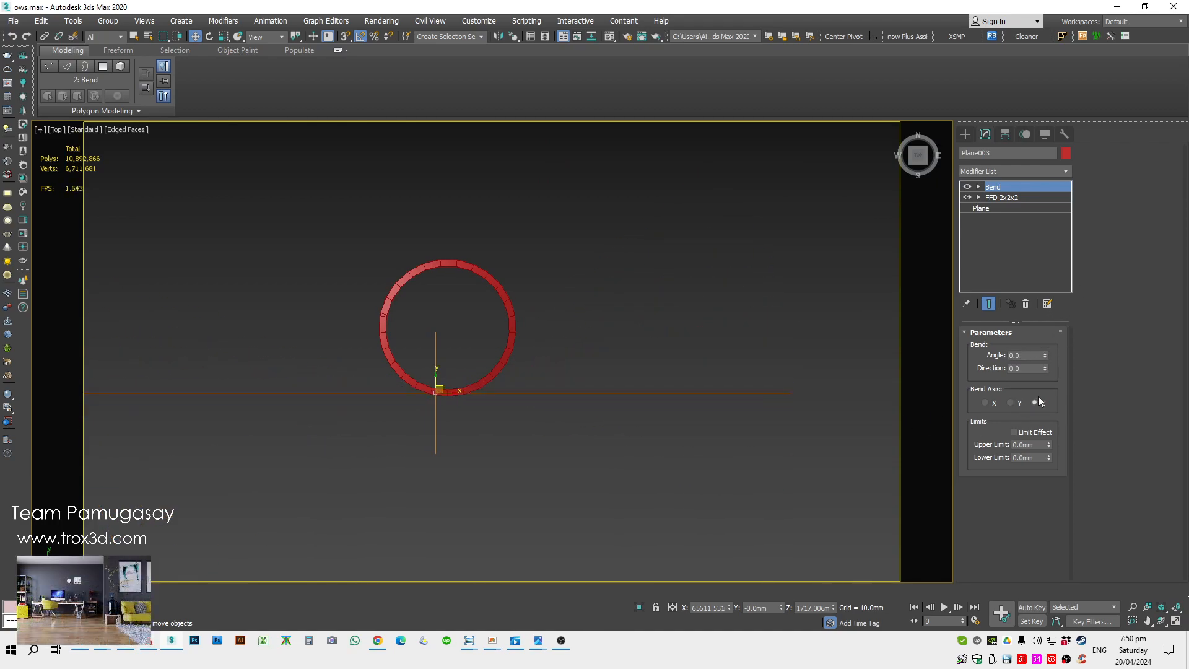
drag(1045, 357, 899, 324)
key(f)
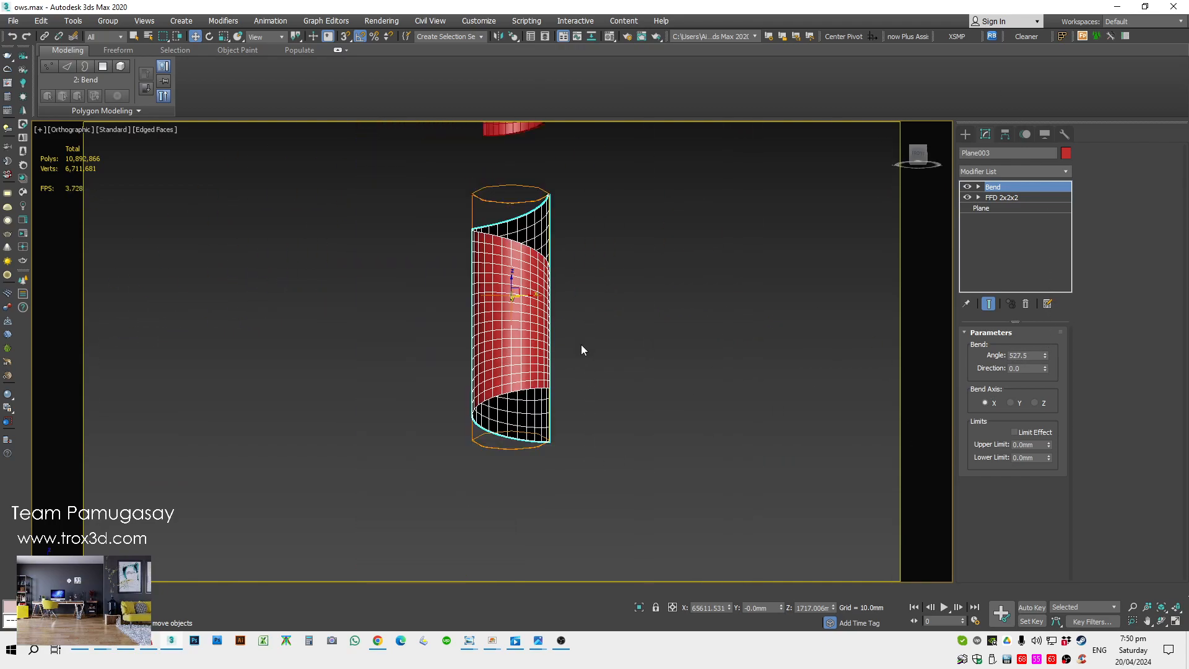
drag(1045, 355, 1052, 333)
scroll(542, 390, down, 2)
middle_drag(542, 390, 549, 419)
scroll(564, 406, up, 2)
drag(1047, 354, 1079, 392)
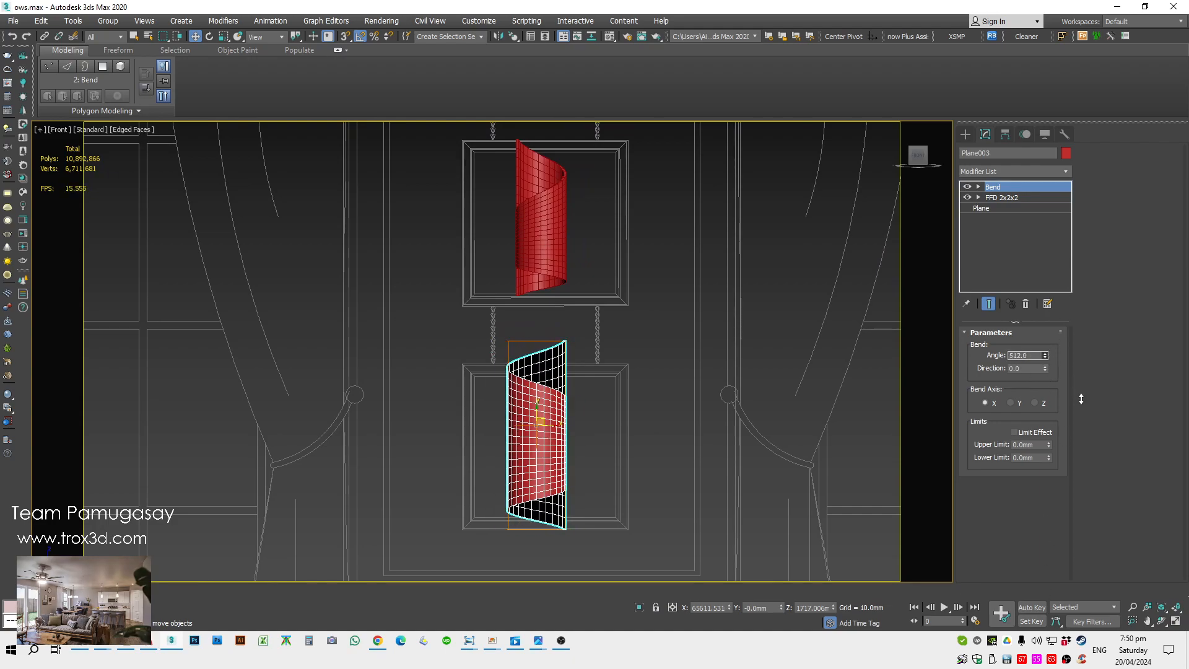
- Mirror the rolled plane across the X axis without cloning it
scroll(557, 411, up, 5)
scroll(536, 423, down, 7)
scroll(536, 422, up, 4)
scroll(610, 392, down, 5)
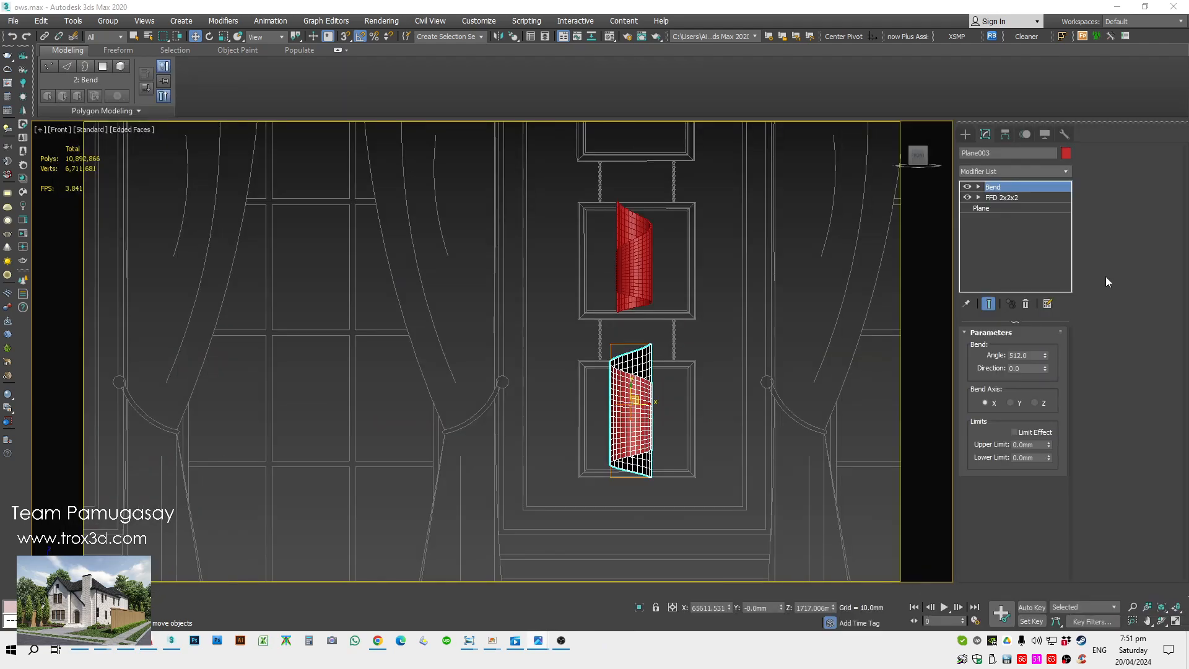
middle_drag(692, 344, 611, 345)
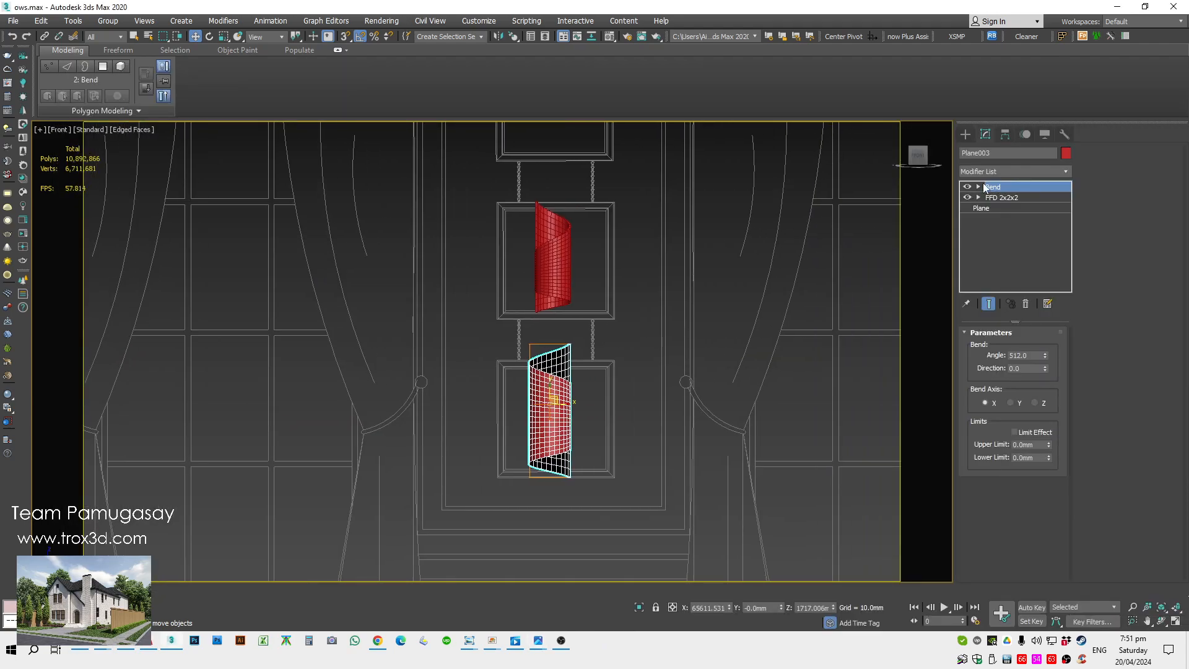
click(502, 37)
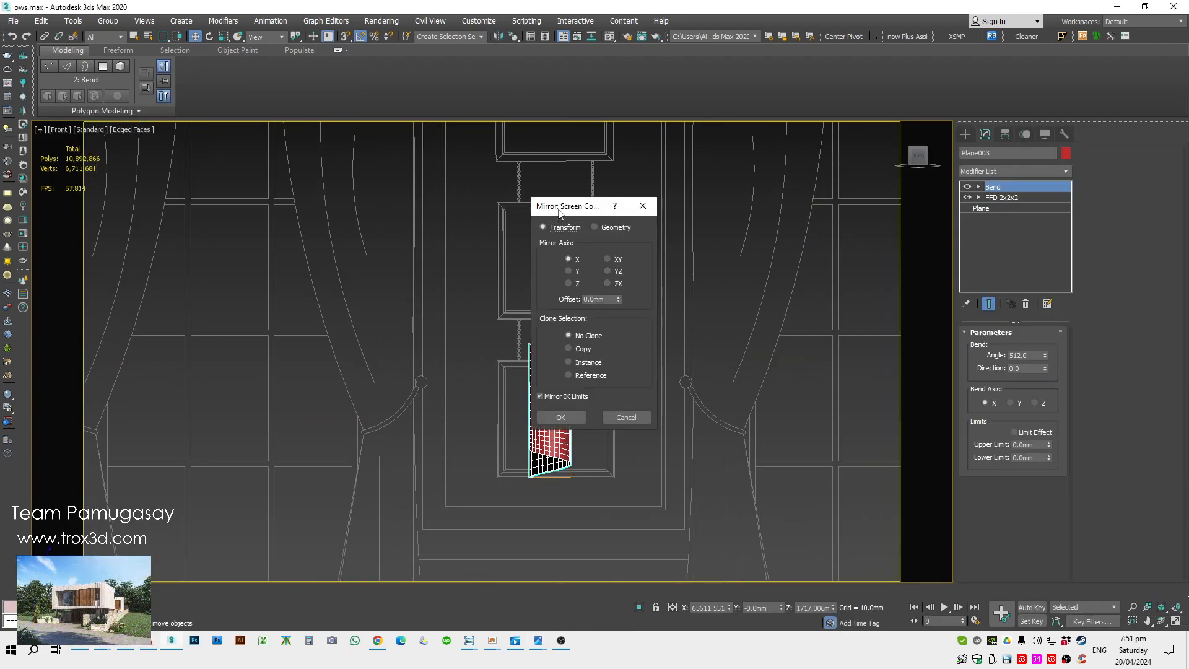
drag(572, 214, 704, 216)
click(694, 420)
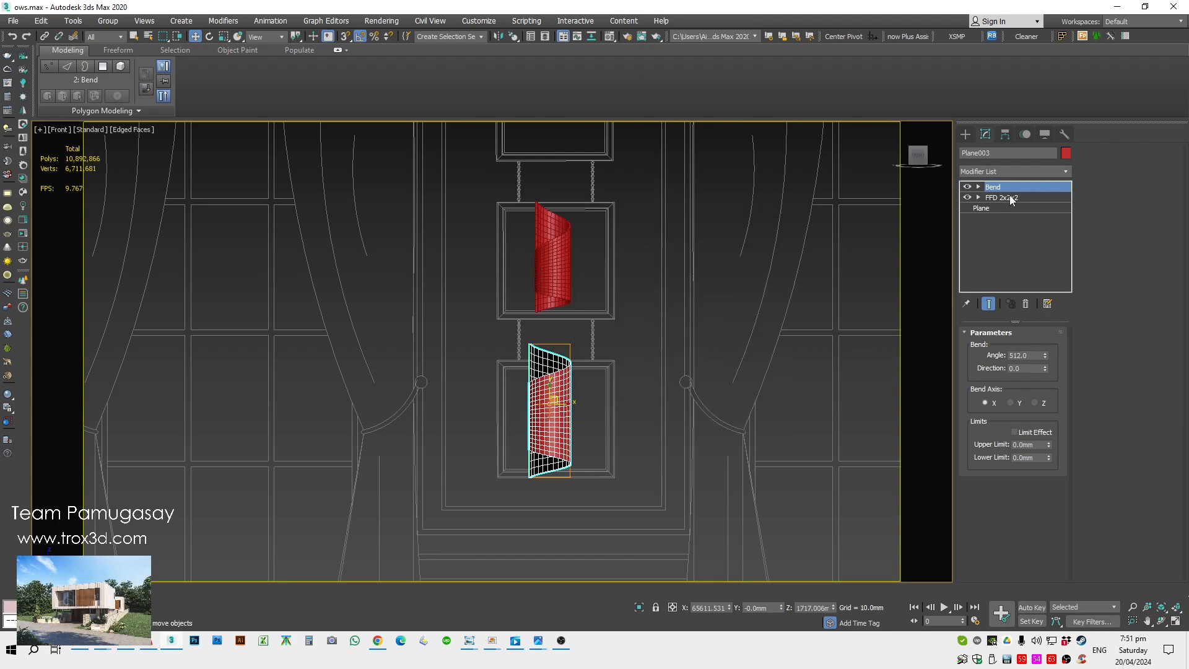
click(1001, 197)
click(443, 413)
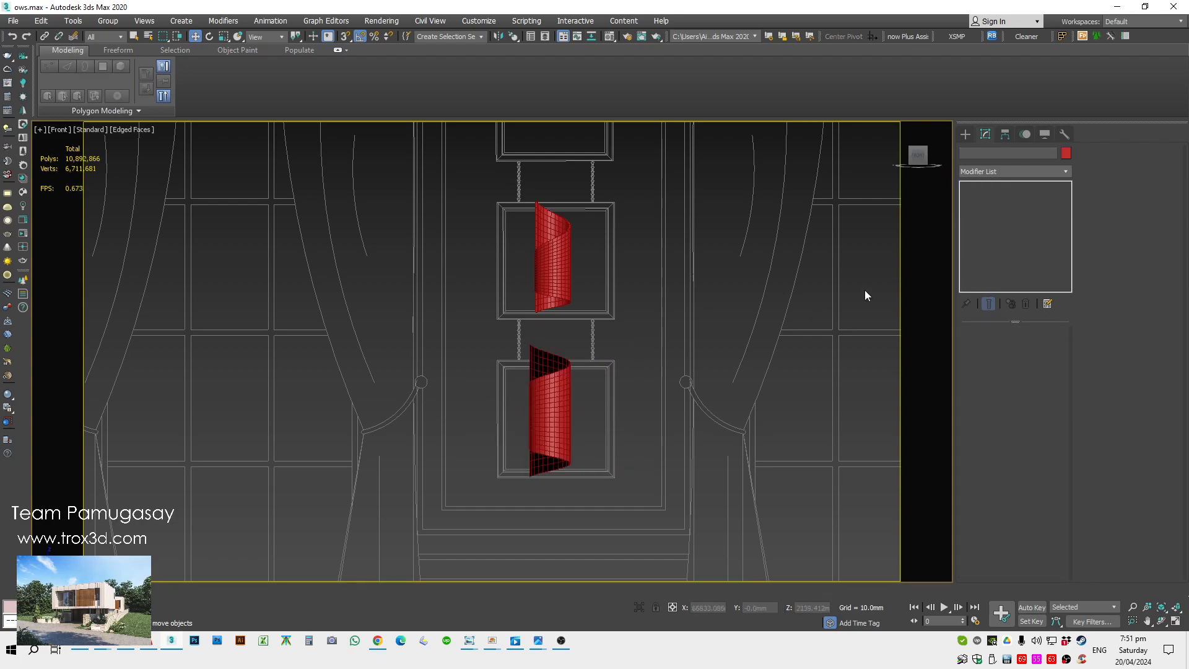
click(571, 397)
click(1001, 198)
drag(477, 369, 425, 417)
click(568, 403)
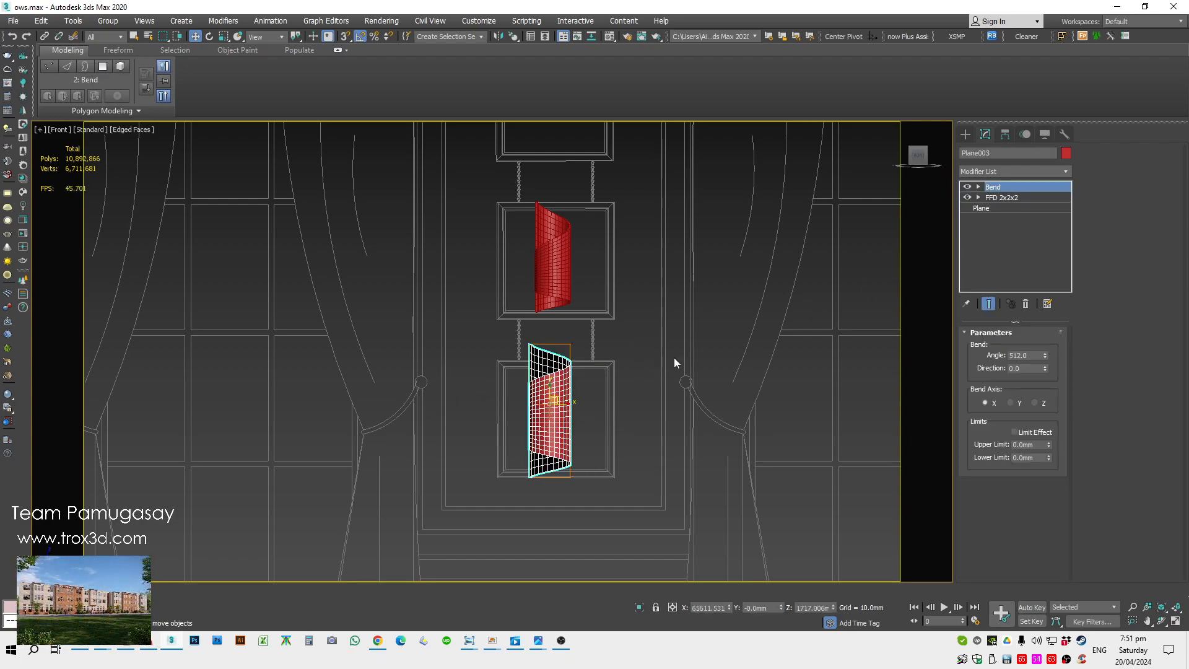
- Raise the upper FFD control points at the wide end of the rolled plane to make its tip taller
click(1001, 198)
key(1)
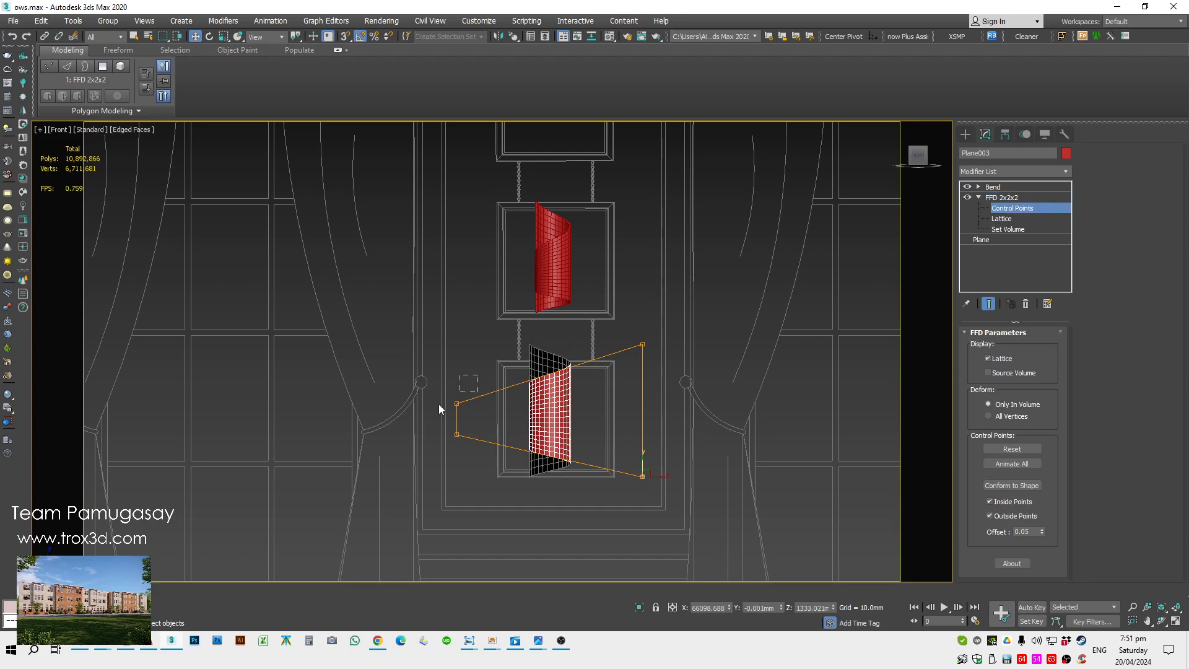
drag(458, 395, 504, 392)
click(642, 344)
mouse_move(647, 333)
mouse_down()
mouse_move(644, 297)
mouse_move(644, 324)
mouse_up()
key(1)
- Move the rolled plane slightly down and to the right
click(582, 415)
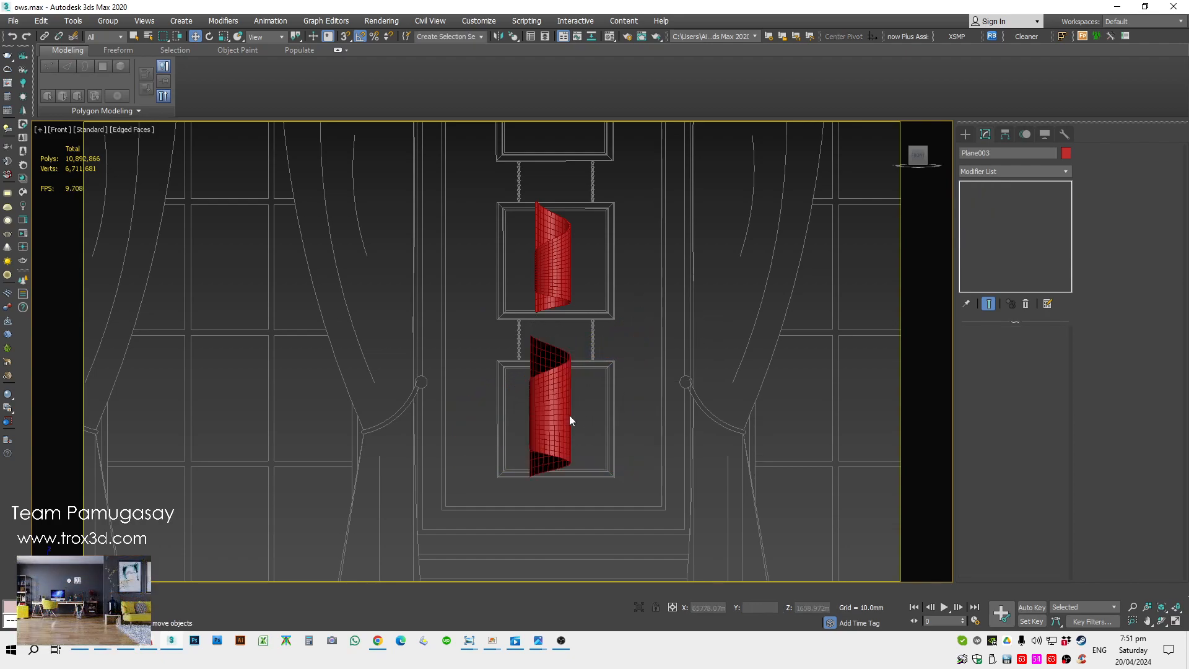
click(560, 406)
drag(557, 402, 560, 399)
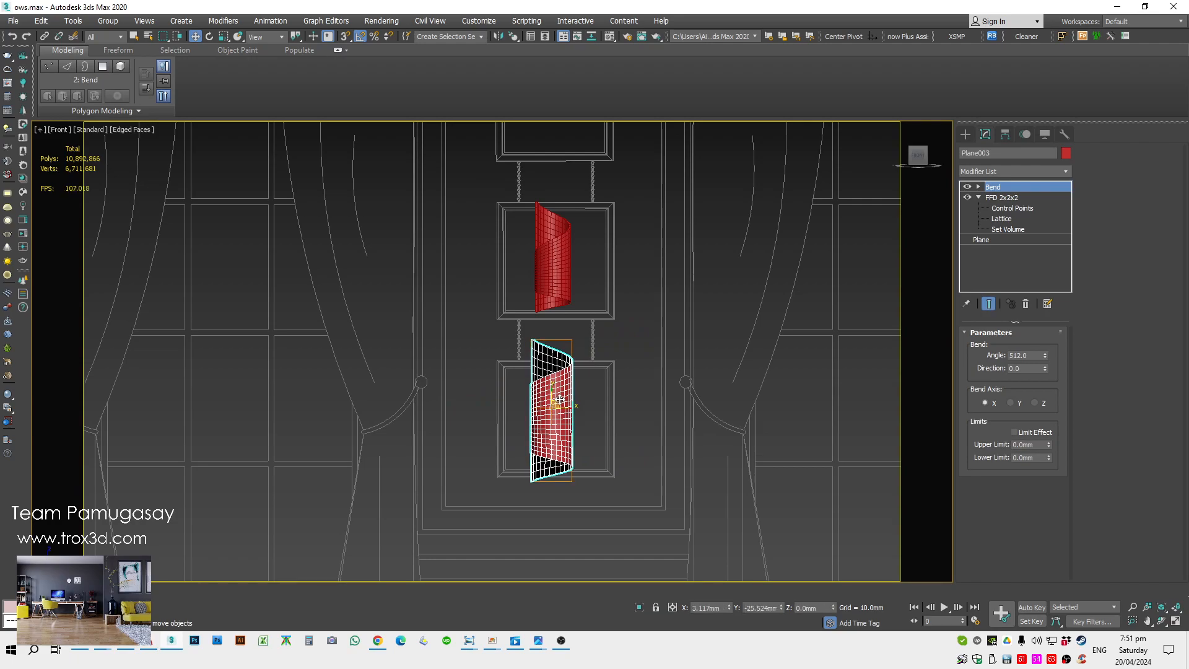
- Add a Shell modifier on top of the rolled plane's Bend modifier
click(1027, 170)
scroll(1020, 171, down, 15)
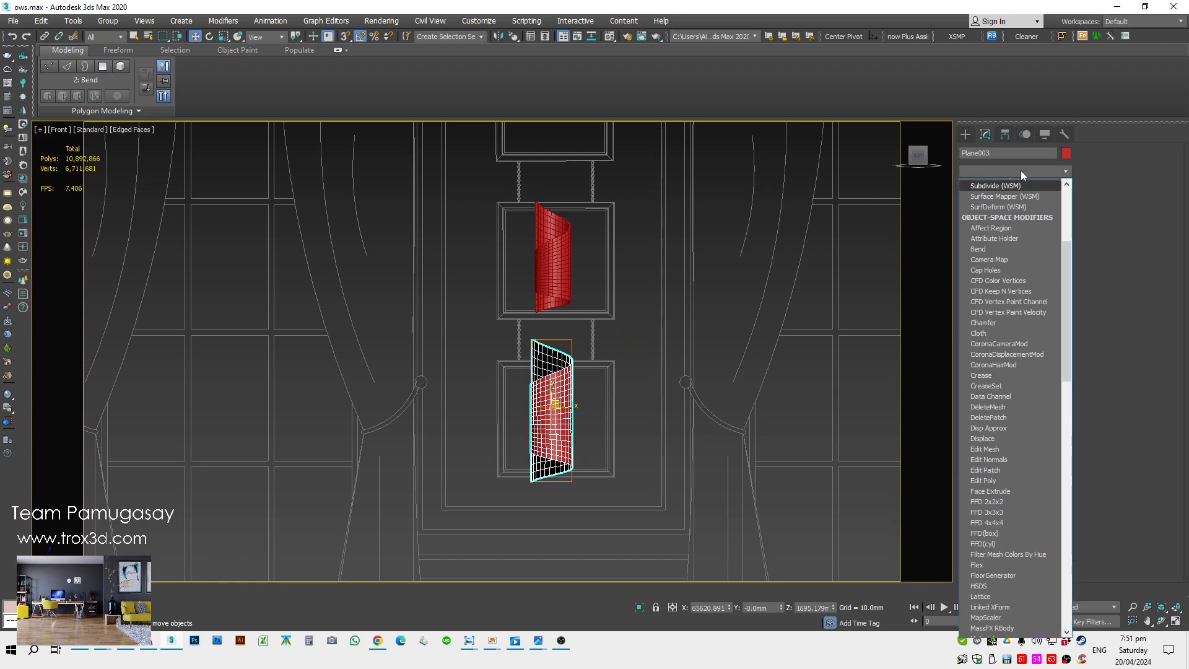
click(981, 215)
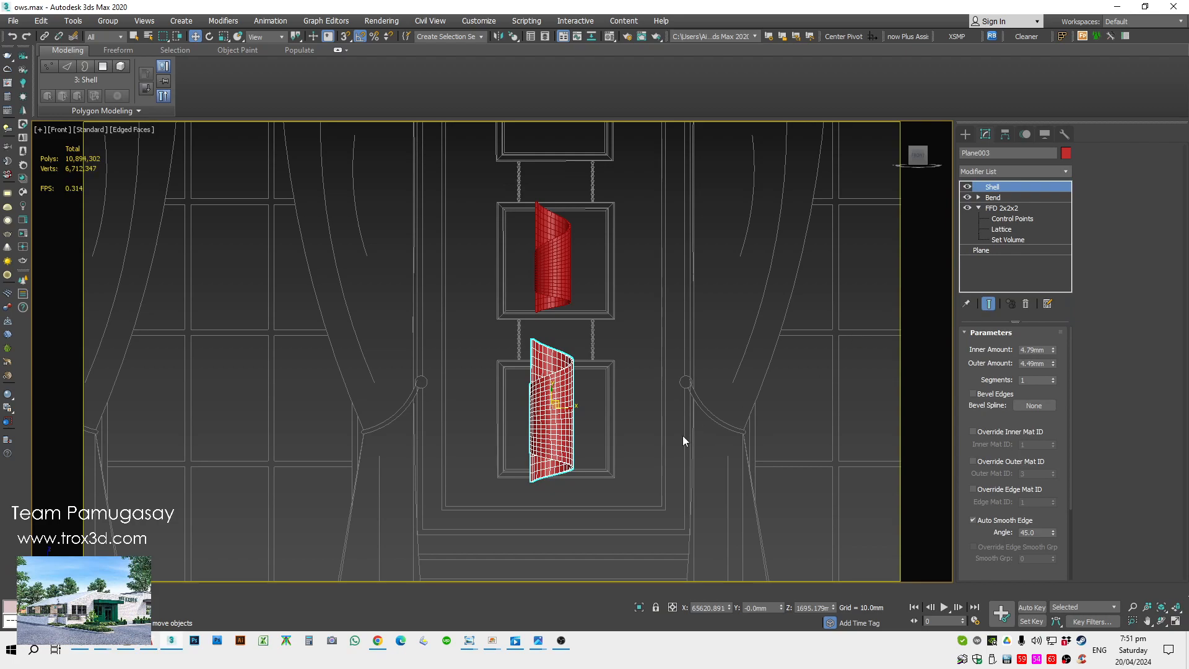
- Adjust the Shell's outer amount to about 4.81 mm while viewing the shade's rim from above
alt+middle_drag(704, 428, 606, 499)
scroll(556, 389, up, 5)
drag(1053, 364, 1047, 330)
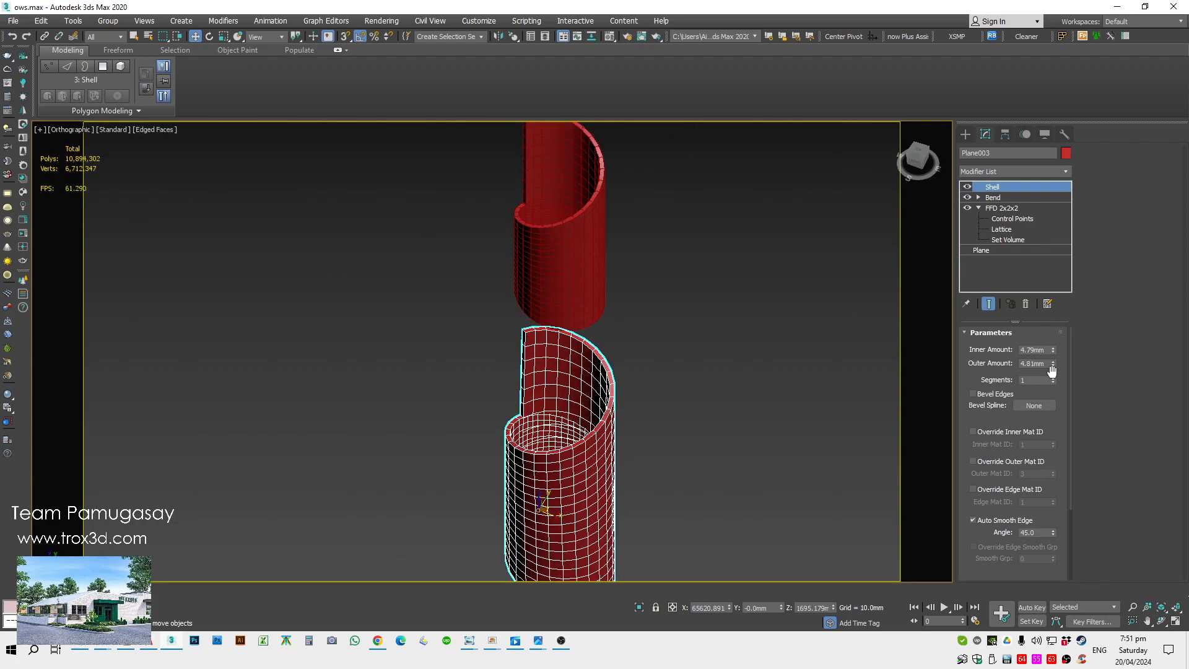
scroll(711, 513, up, 2)
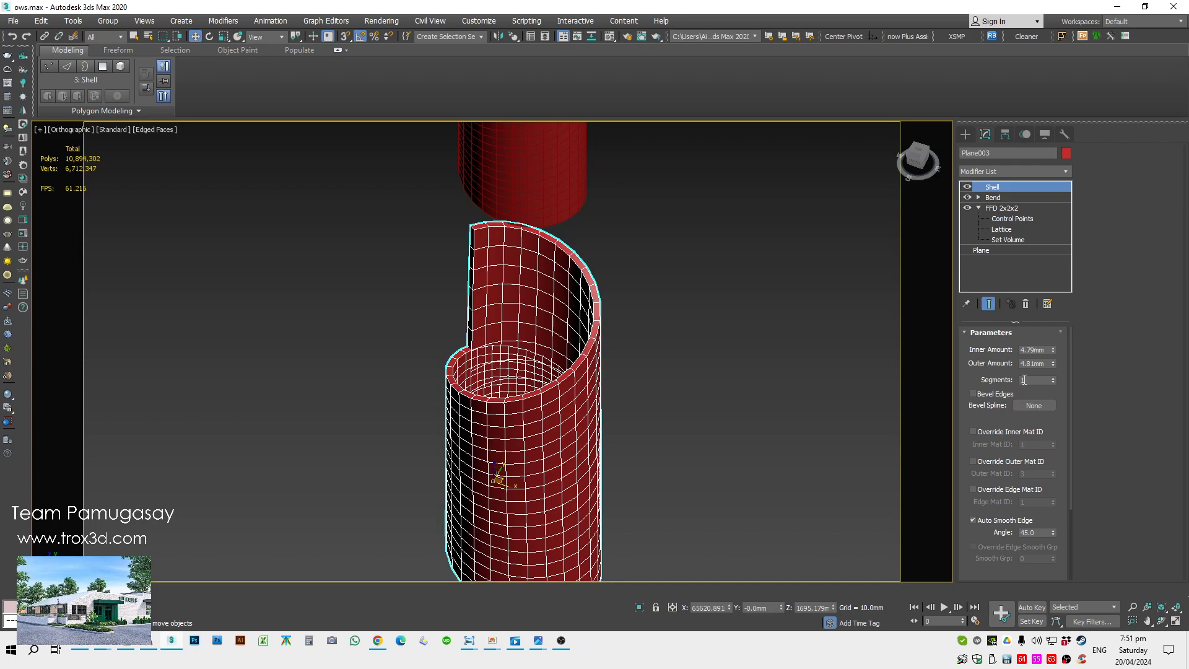
- Set the Shell's inner and outer amounts to 4 mm each and return to the Front view
double_click(1048, 351)
text(4)
double_click(1043, 364)
text(4)
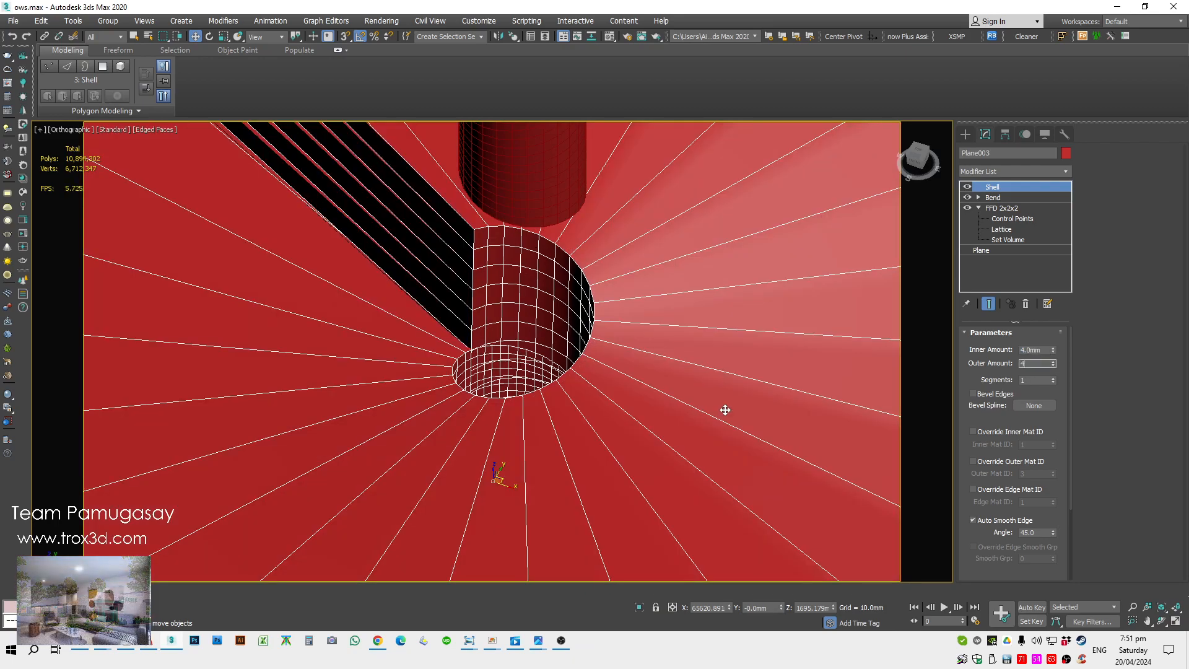
scroll(670, 414, down, 2)
scroll(670, 409, down, 3)
click(668, 411)
click(621, 427)
key(f)
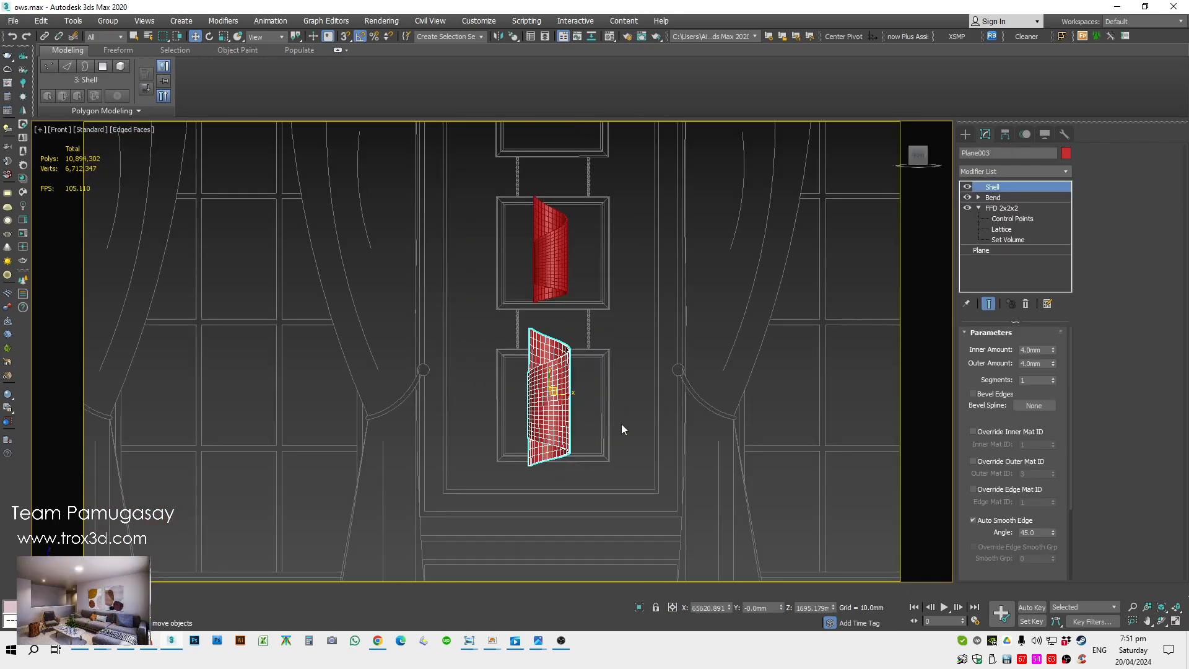
- Check the reference image and draw a cylinder about 198.5 mm in radius and 19.6 mm high over the shade as its backplate
key(z)
key(alt+Tab)
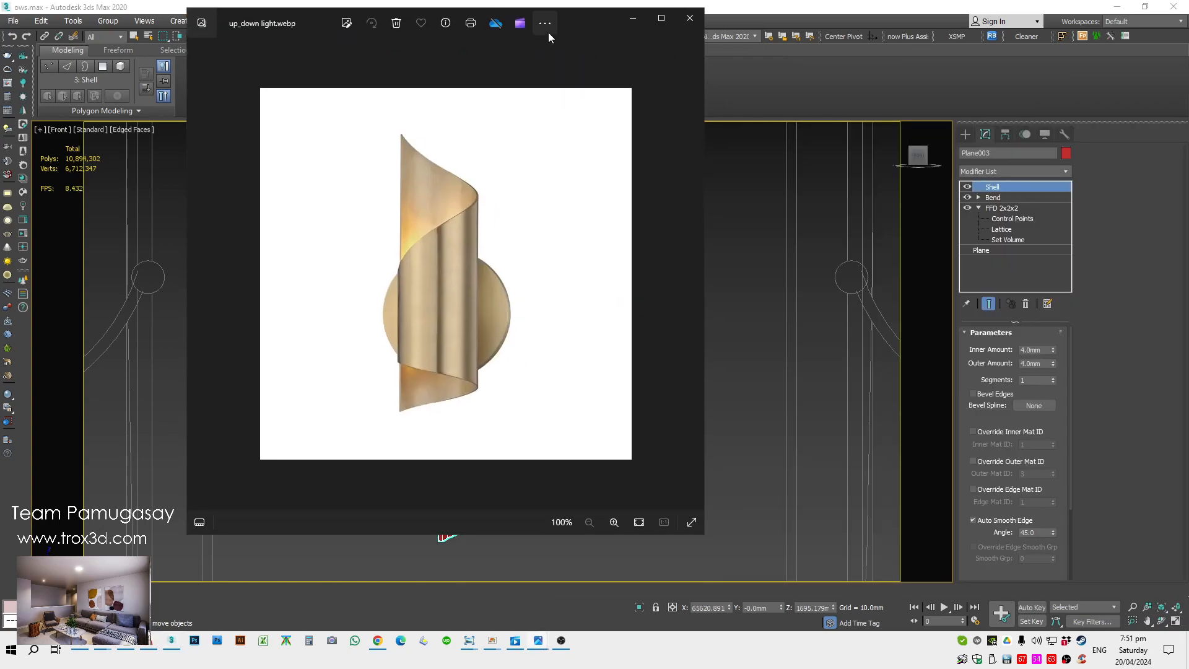
key(alt+Tab)
click(966, 135)
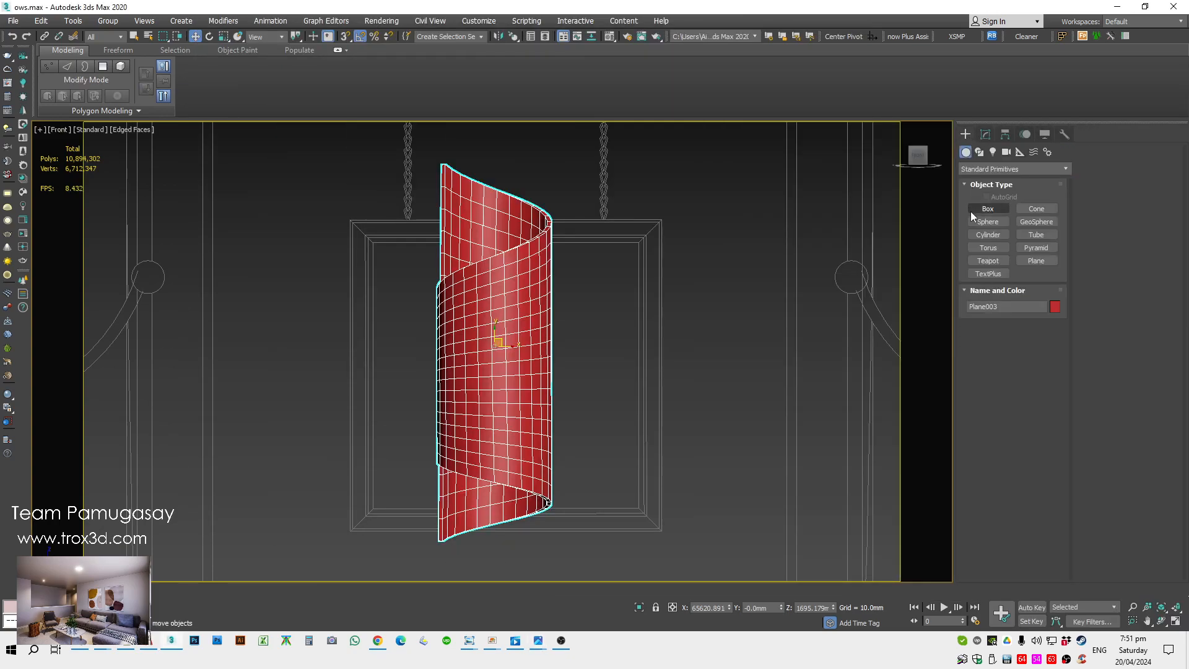
click(987, 235)
key(F3)
drag(500, 380, 552, 465)
click(553, 456)
key(w)
- Move the backplate disc back along its axis until it sits behind the rolled shade
alt+middle_drag(589, 465, 714, 494)
key(F3)
scroll(629, 458, down, 2)
alt+middle_drag(513, 430, 602, 455)
drag(523, 406, 432, 399)
alt+middle_drag(433, 398, 402, 397)
key(f)
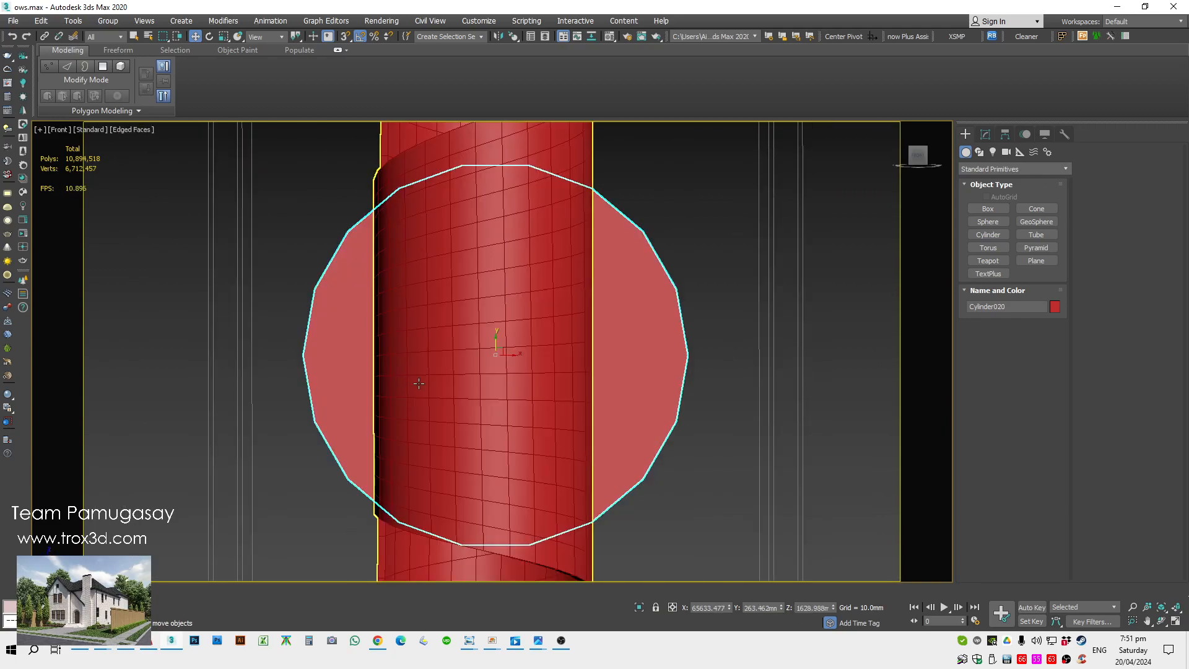
scroll(680, 341, down, 2)
- Set the backplate cylinder to 1 height segment and 33 sides, and nudge it slightly towards the shade's centre
click(985, 135)
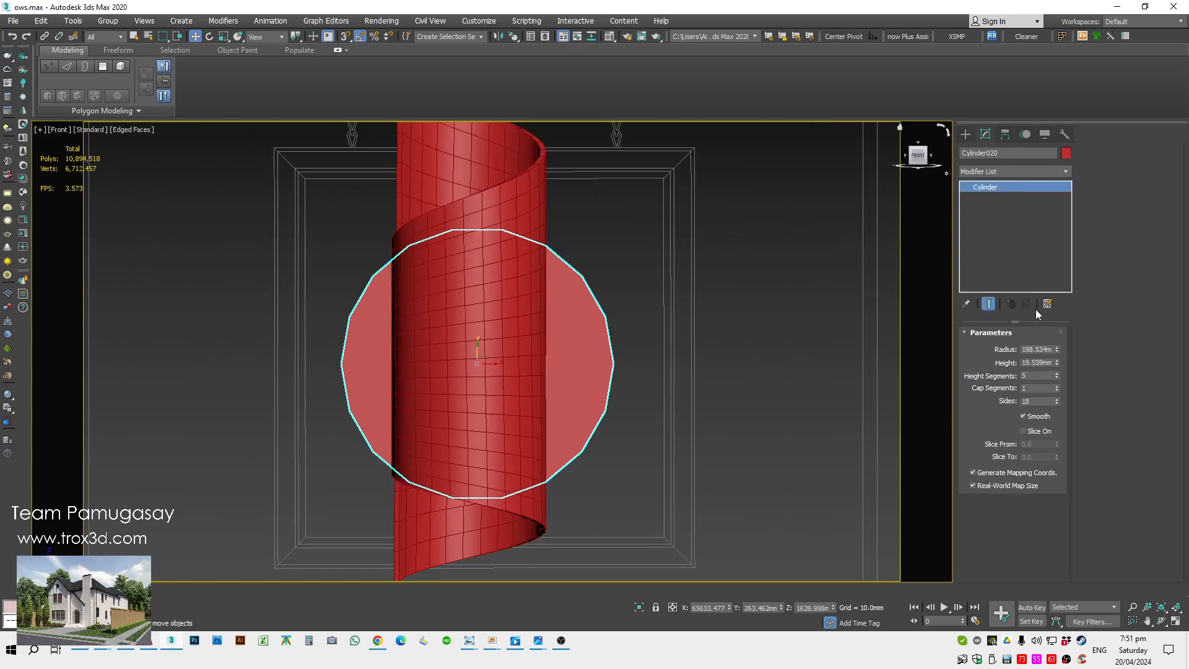
right_click(1057, 378)
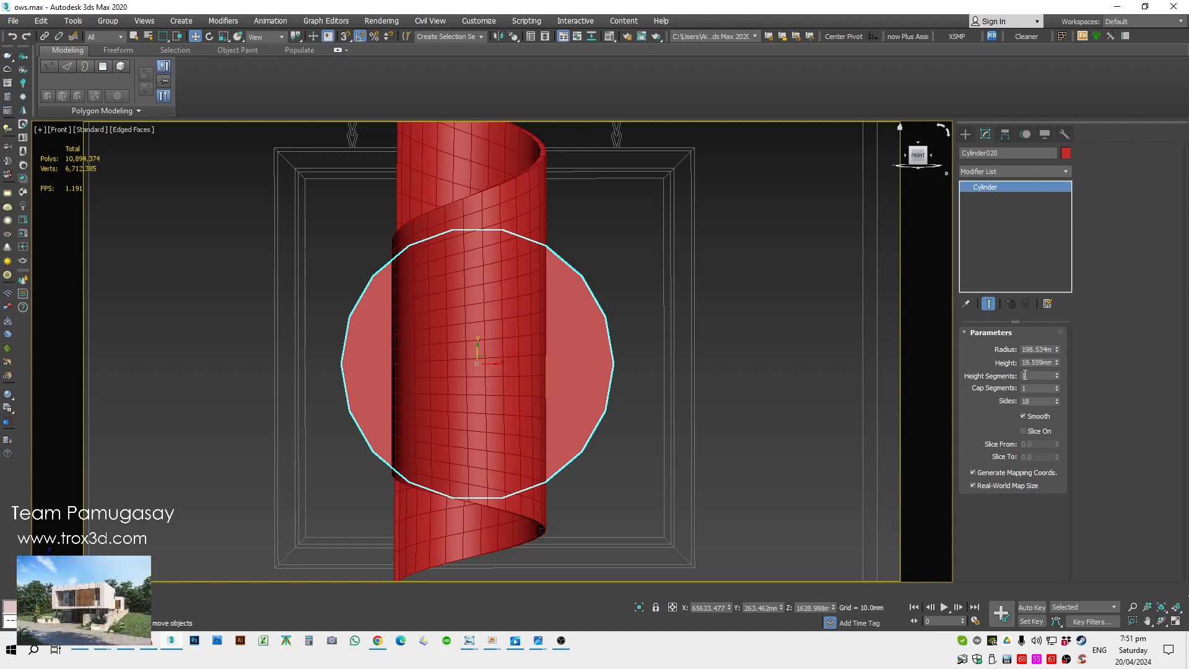
drag(1057, 402, 1060, 392)
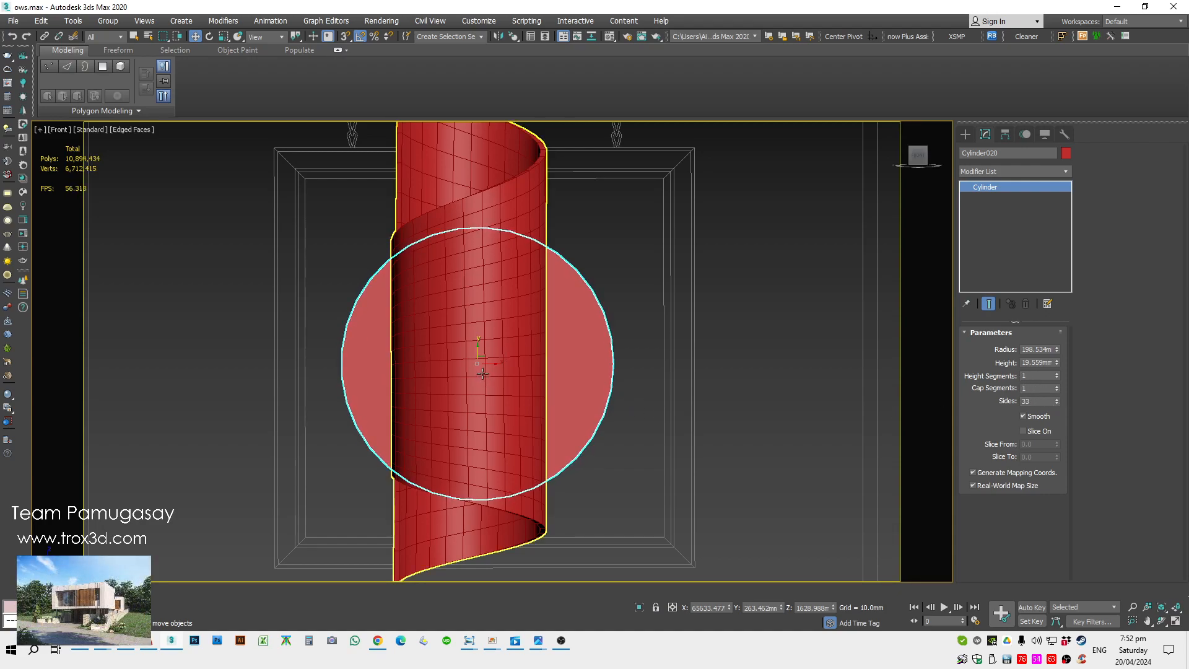
mouse_move(488, 362)
mouse_down()
mouse_move(472, 434)
mouse_move(467, 357)
mouse_move(482, 366)
mouse_up()
- Convert the backplate cylinder to an Editable Poly
alt+middle_drag(482, 366, 598, 426)
scroll(597, 426, down, 3)
right_click(526, 395)
mouse_move(636, 530)
click(670, 543)
- Select the 33 rim edges on the backplate's front face, the side facing the shade
scroll(511, 404, up, 4)
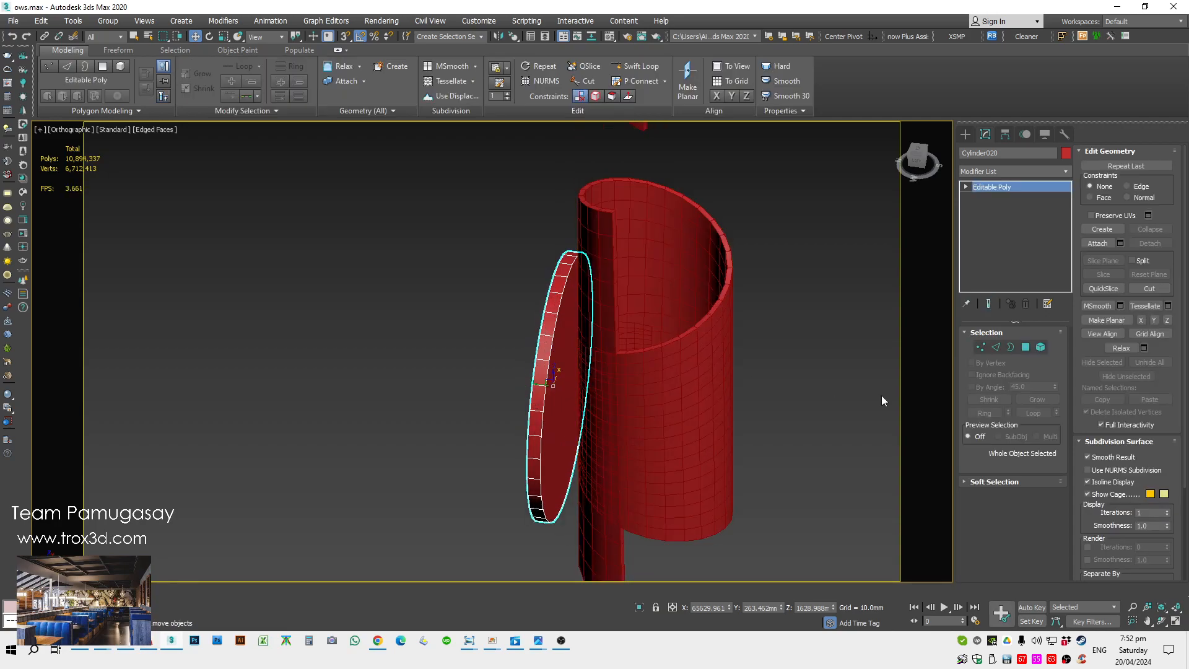
click(995, 347)
key(t)
scroll(466, 443, up, 4)
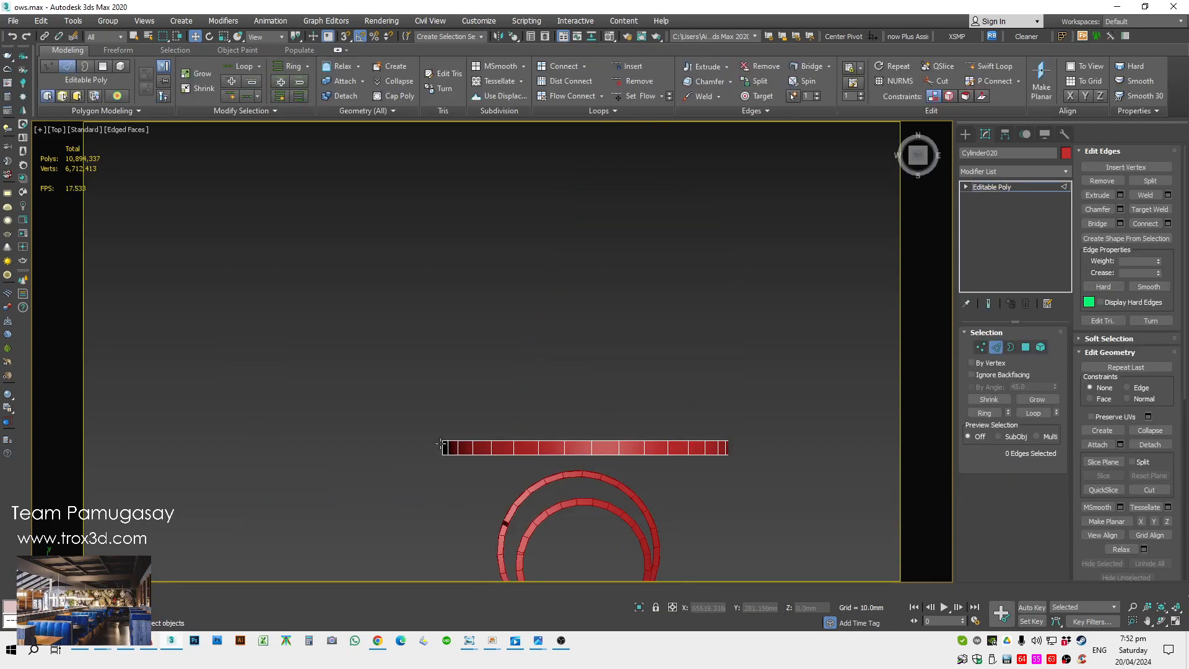
drag(796, 492, 788, 489)
alt+middle_drag(788, 489, 594, 384)
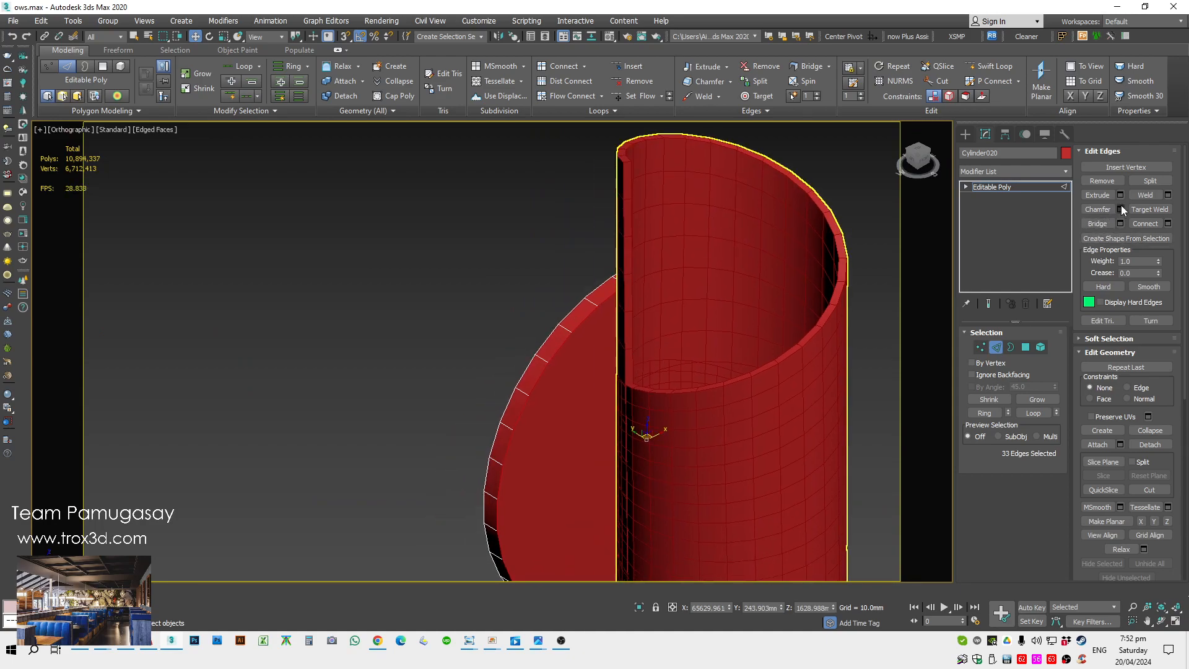
- Chamfer the backplate's selected front rim edges by 3 mm with 5 segments
click(1120, 210)
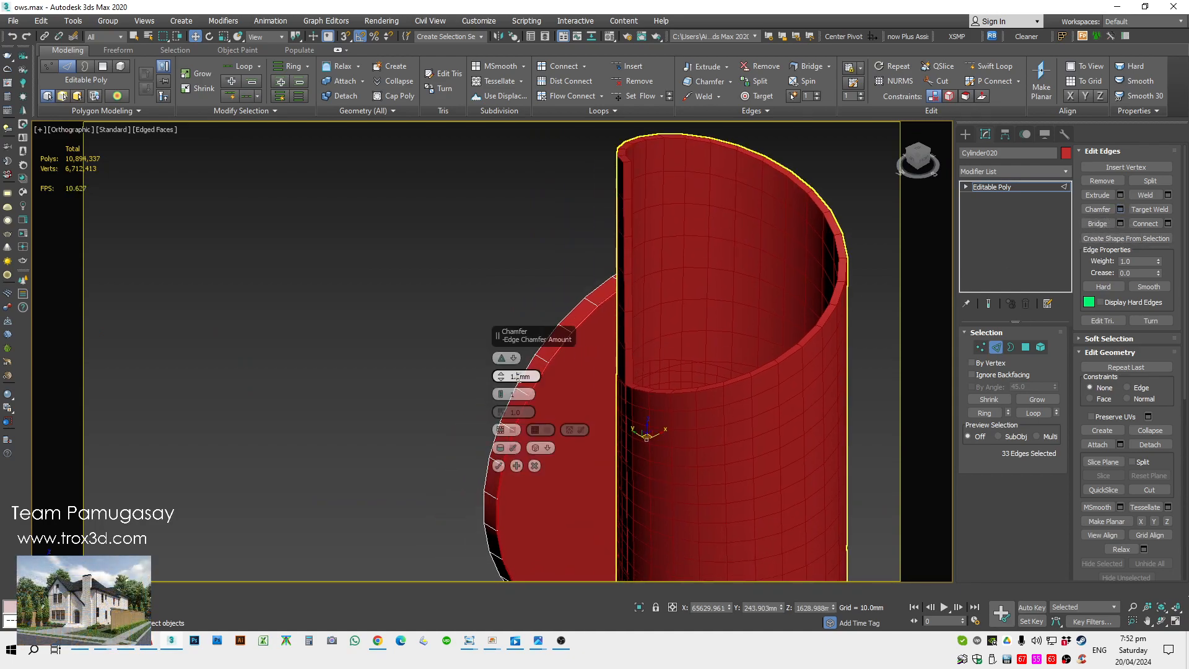
text(3)
key(Return)
scroll(557, 365, up, 4)
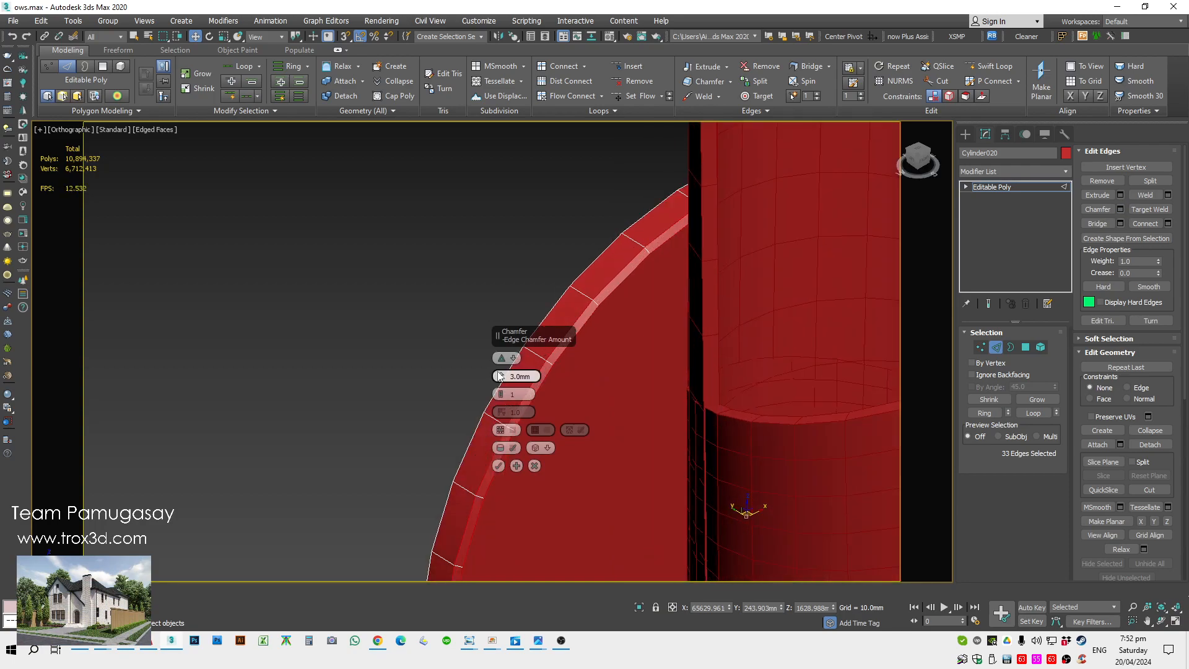
drag(507, 390, 512, 381)
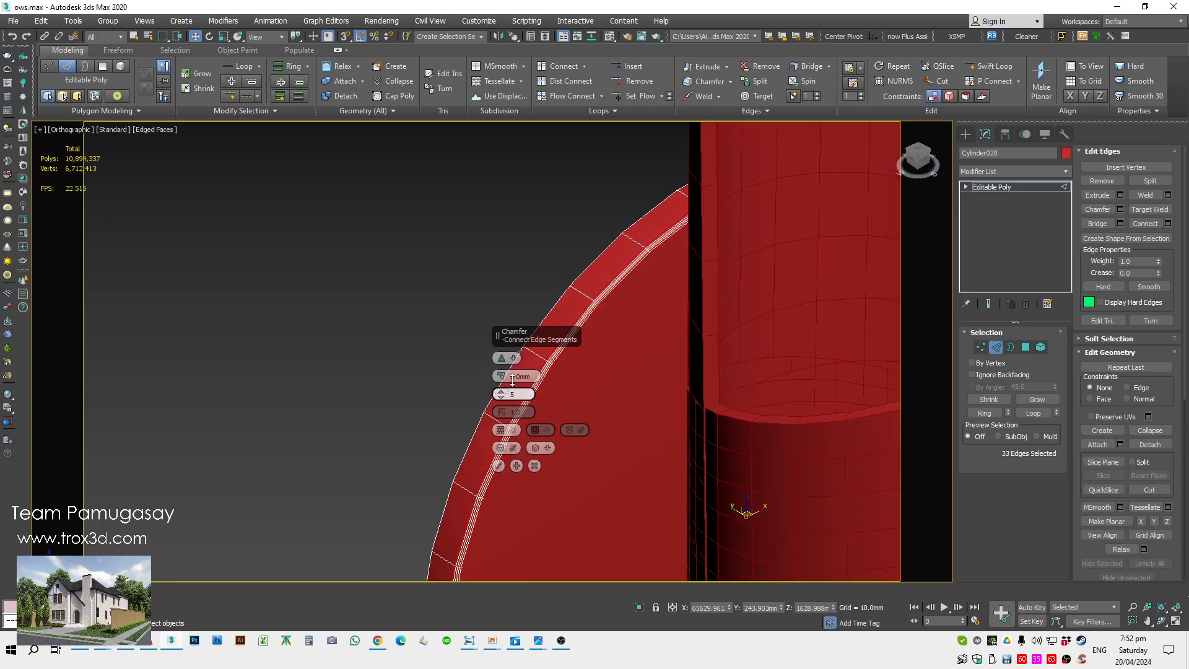
click(499, 466)
- Clear the edge selection and leave edge editing on the backplate disc
scroll(555, 432, down, 10)
key(f)
scroll(580, 378, up, 6)
alt+middle_drag(785, 270, 699, 324)
scroll(701, 325, down, 3)
click(771, 334)
scroll(771, 333, down, 4)
key(1)
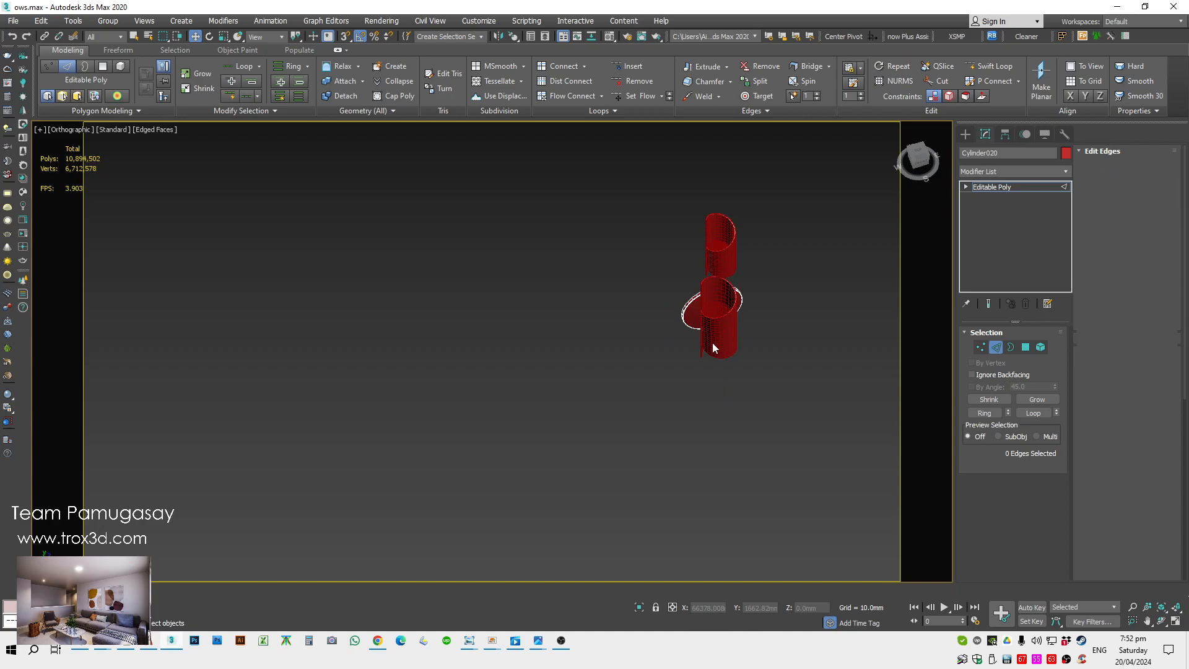
scroll(723, 320, up, 2)
key(1)
- Create a spherical CoronaLight about 78 mm in radius inside the rolled shade, drawn in the Top view
scroll(725, 323, up, 3)
click(725, 352)
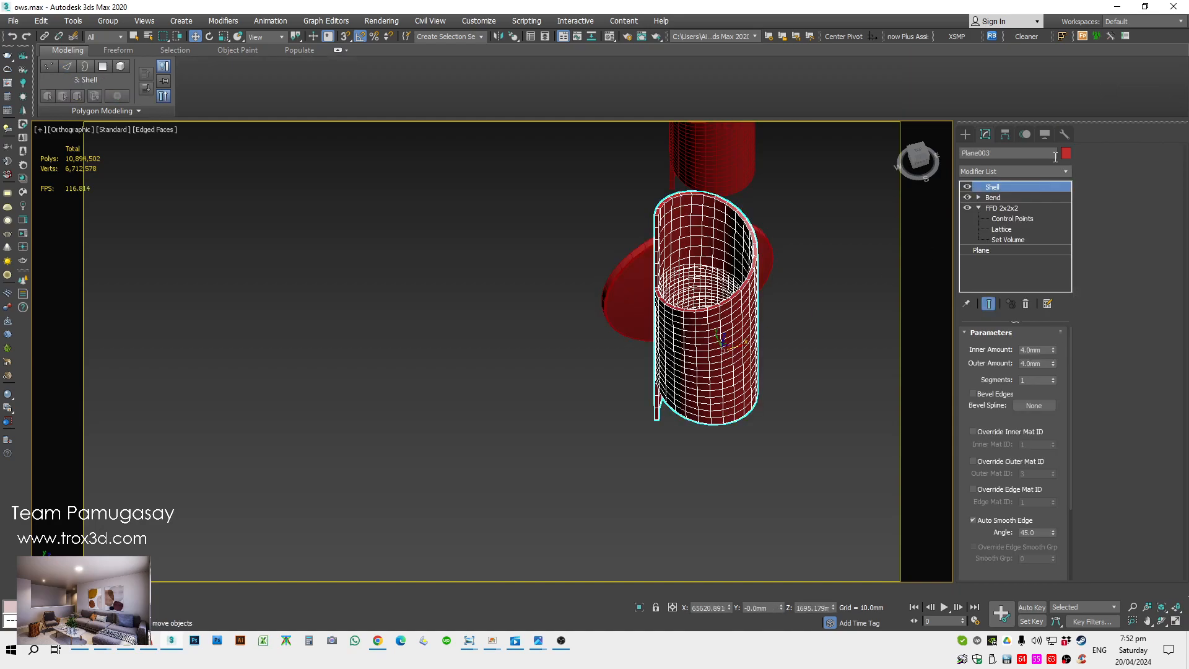
click(964, 134)
click(991, 152)
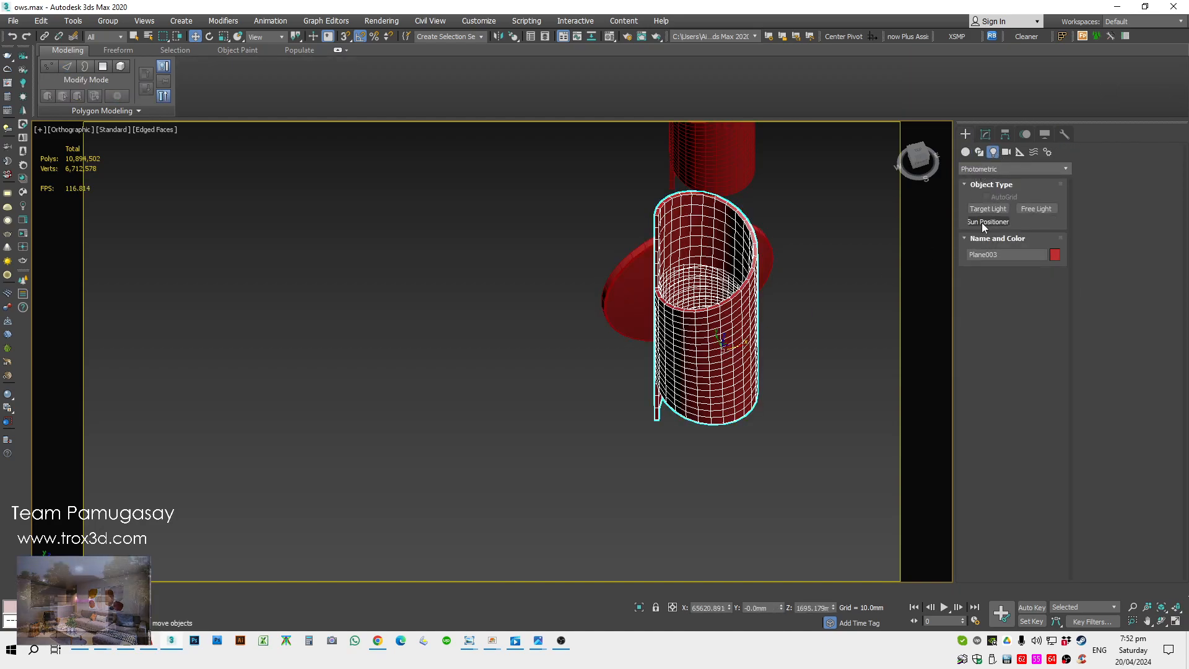
click(984, 169)
click(975, 205)
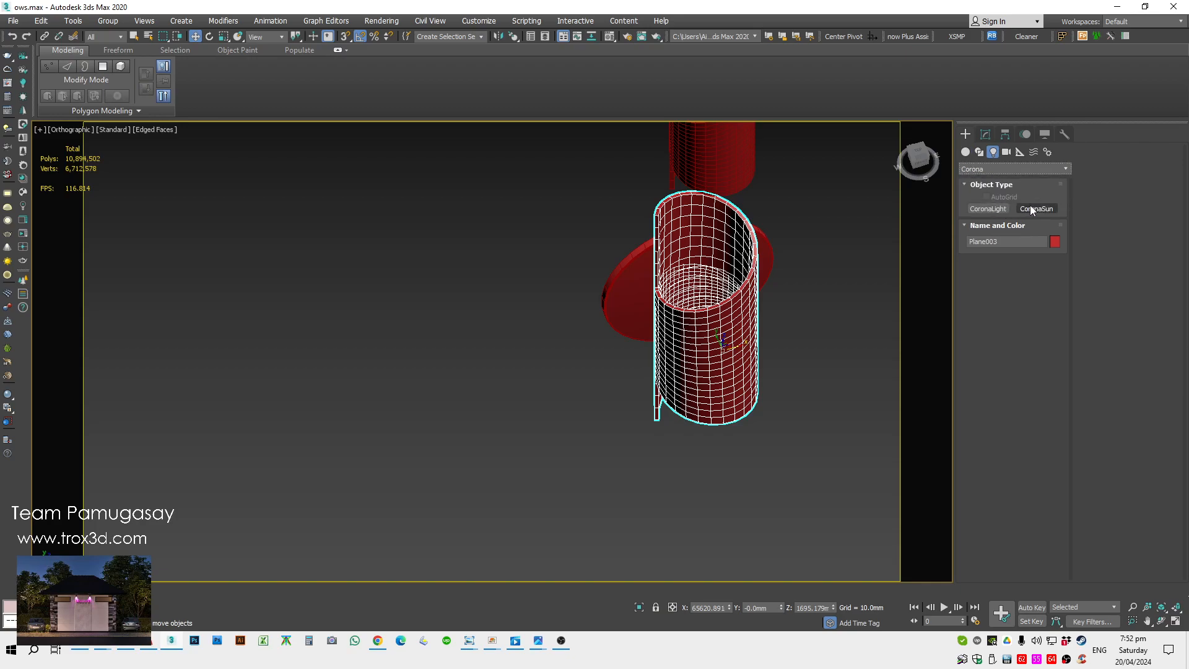
click(987, 207)
key(t)
scroll(682, 337, up, 5)
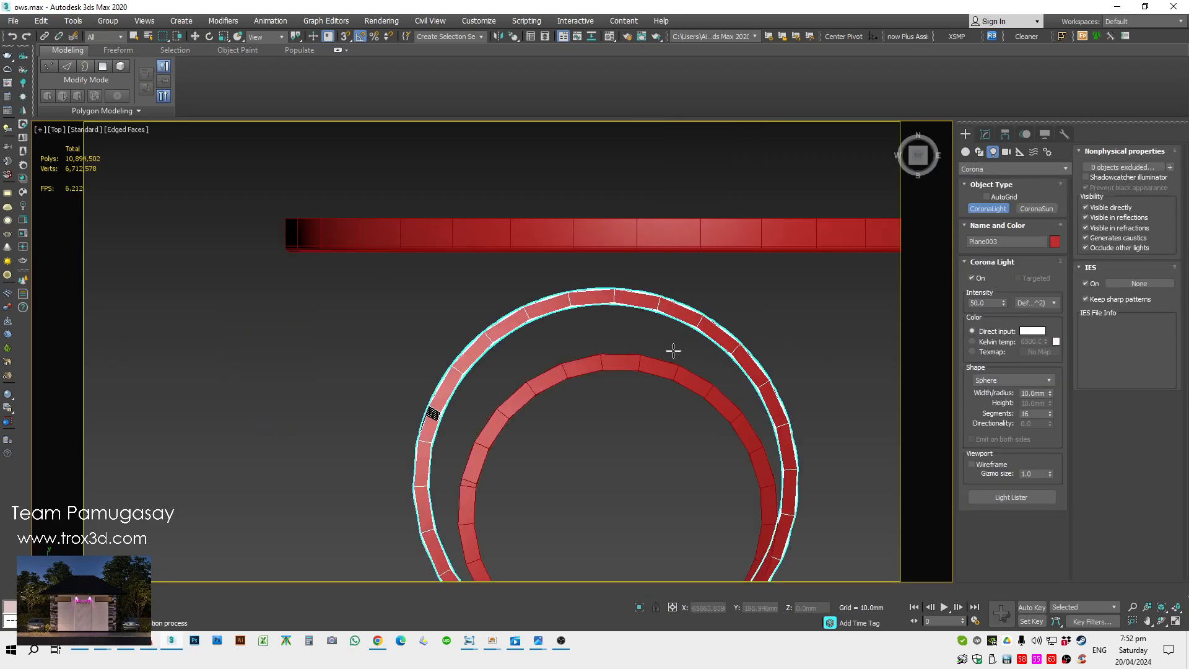
scroll(603, 411, down, 1)
mouse_move(610, 425)
mouse_down()
mouse_move(657, 494)
mouse_move(677, 502)
mouse_up()
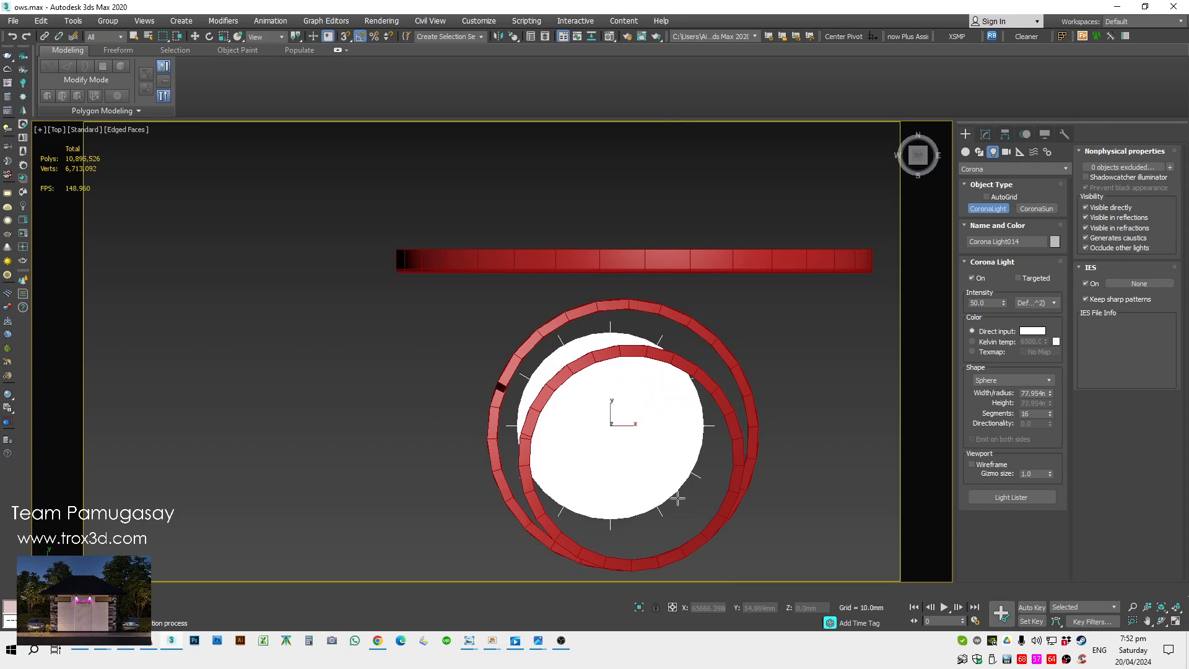
- Raise the sphere light vertically to about the middle of the shade's height
key(w)
key(f)
key(z)
scroll(625, 416, down, 7)
scroll(607, 408, down, 4)
drag(607, 393, 640, 154)
alt+middle_drag(604, 191, 677, 238)
scroll(599, 160, up, 3)
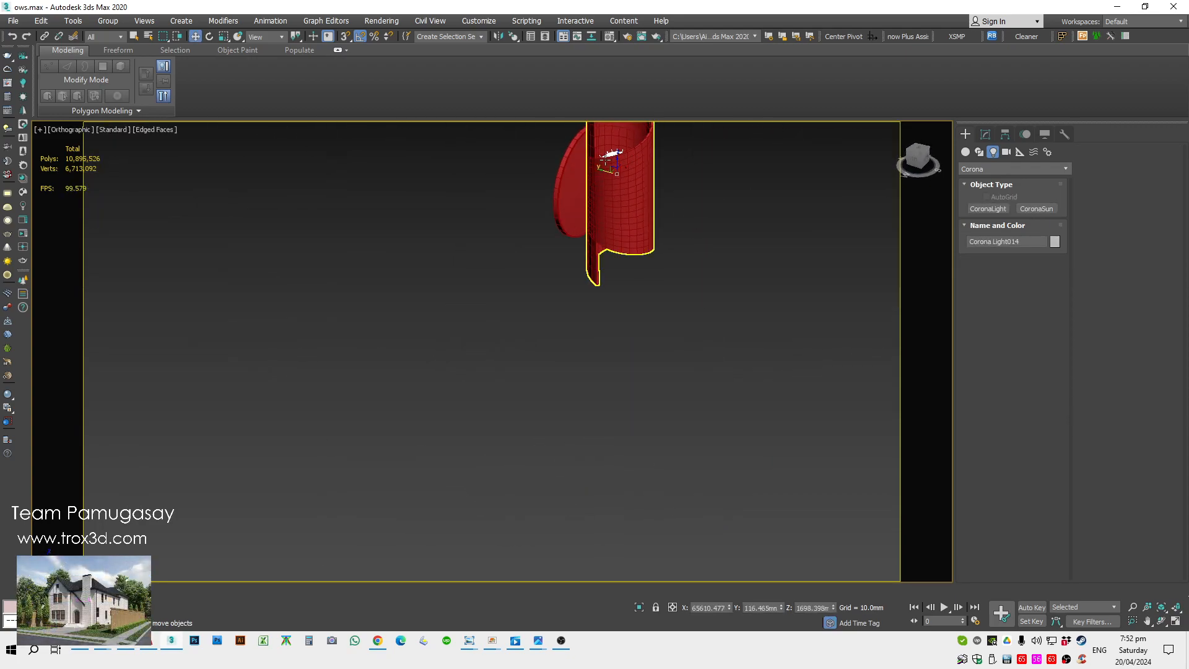
drag(616, 173, 616, 178)
alt+middle_drag(615, 178, 615, 169)
middle_drag(614, 168, 623, 290)
- Turn off the light's direct visibility, visibility in refractions and caustics, but leave it visible in reflections
click(986, 134)
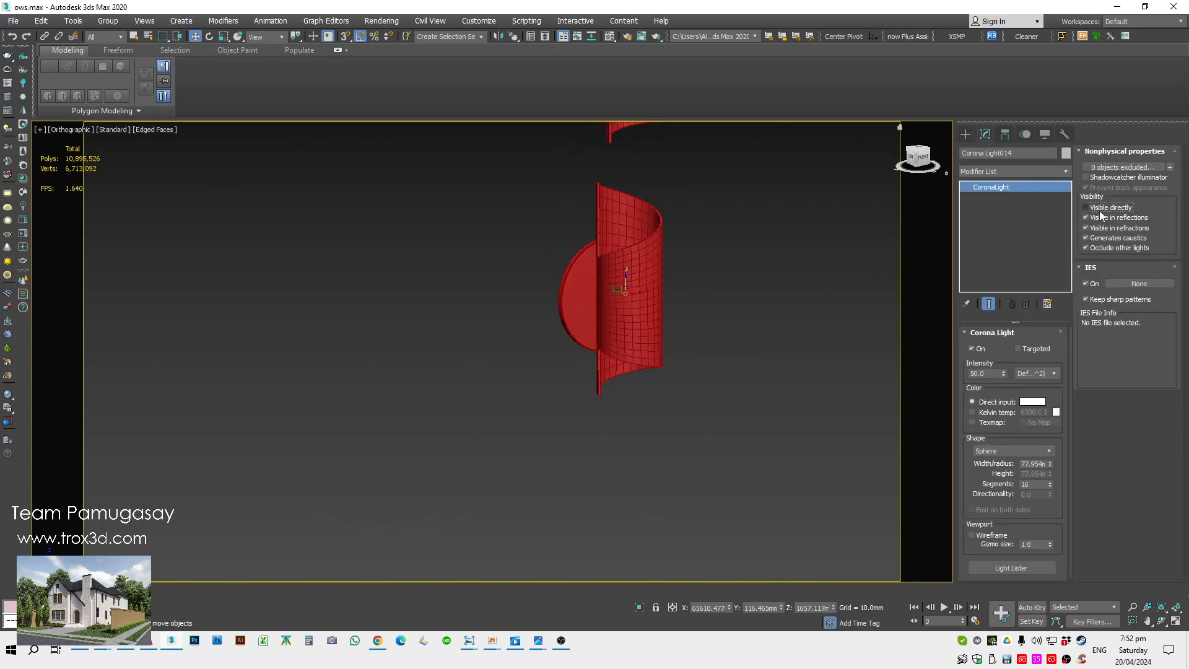
click(1095, 241)
scroll(756, 353, down, 5)
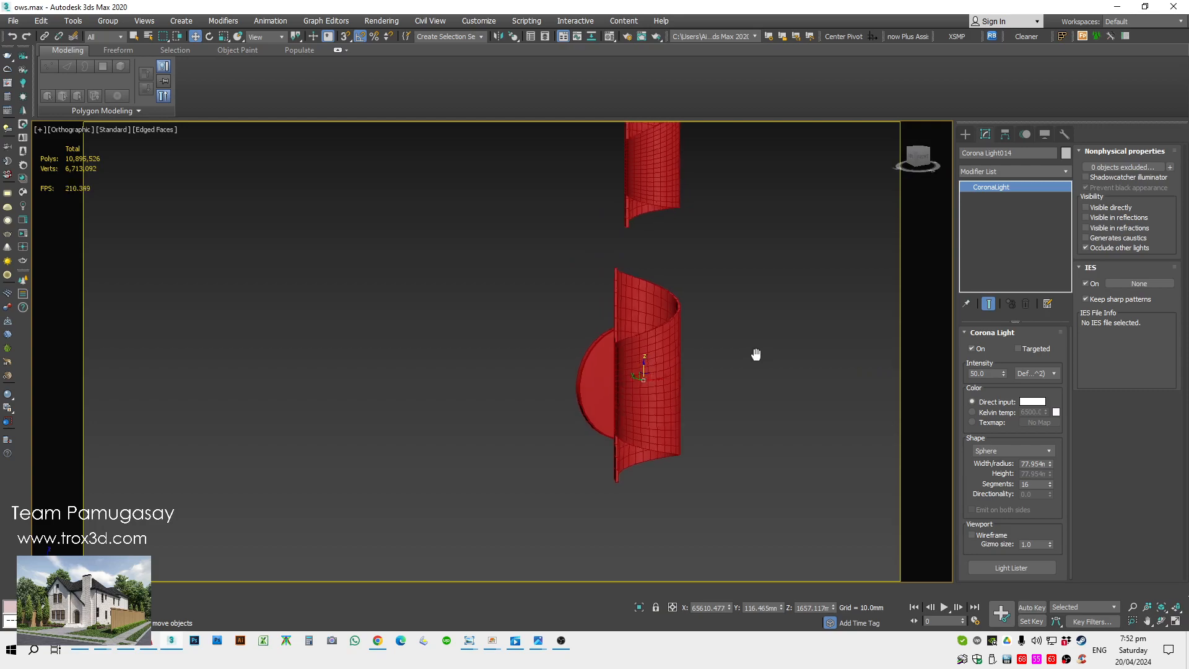
click(1089, 218)
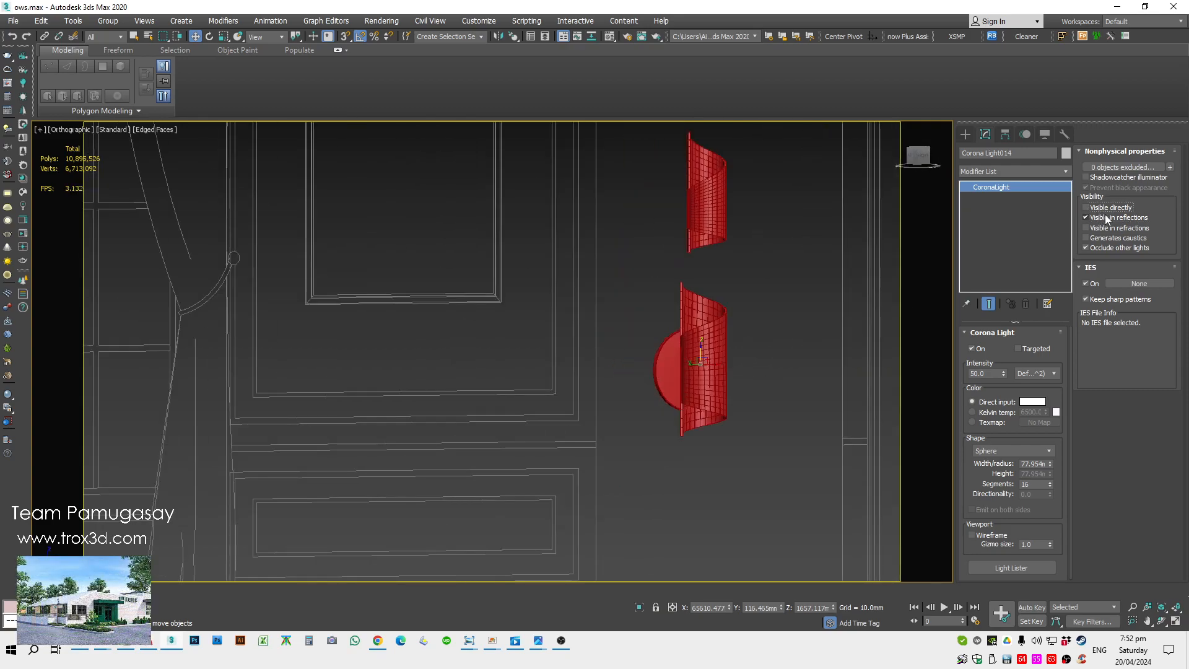
- Deselect the light and inspect the assembled wall light from the front and at an angle
middle_drag(660, 358, 647, 394)
key(f)
key(z)
scroll(656, 367, down, 8)
click(764, 419)
scroll(740, 409, down, 2)
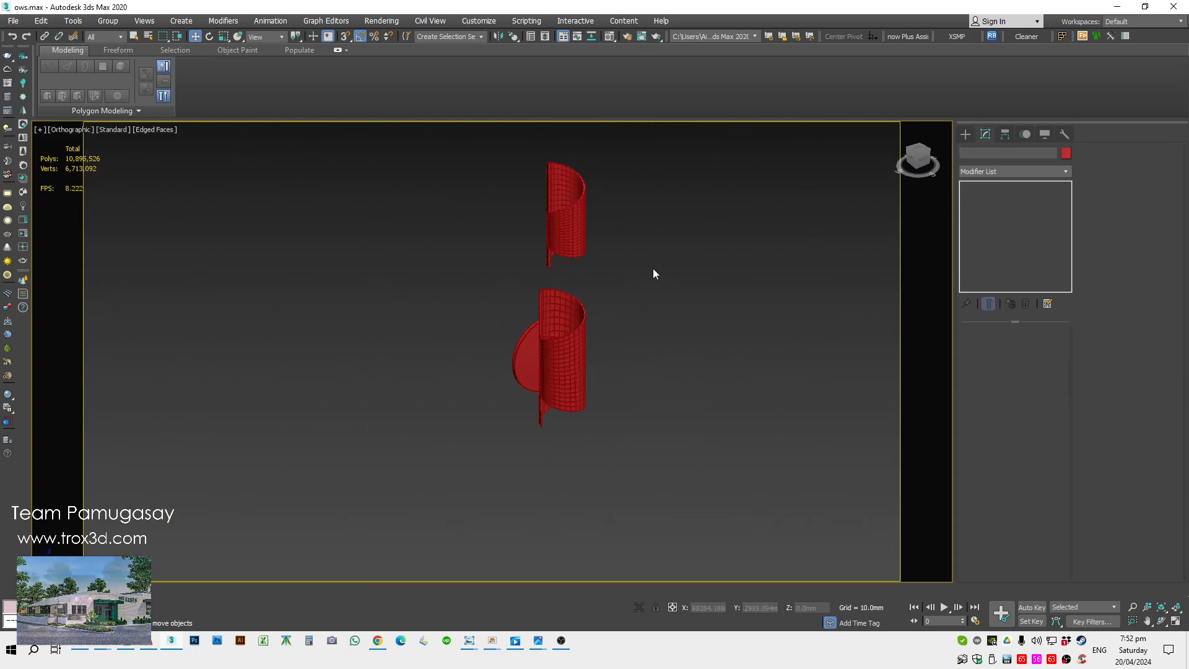
scroll(520, 380, up, 2)
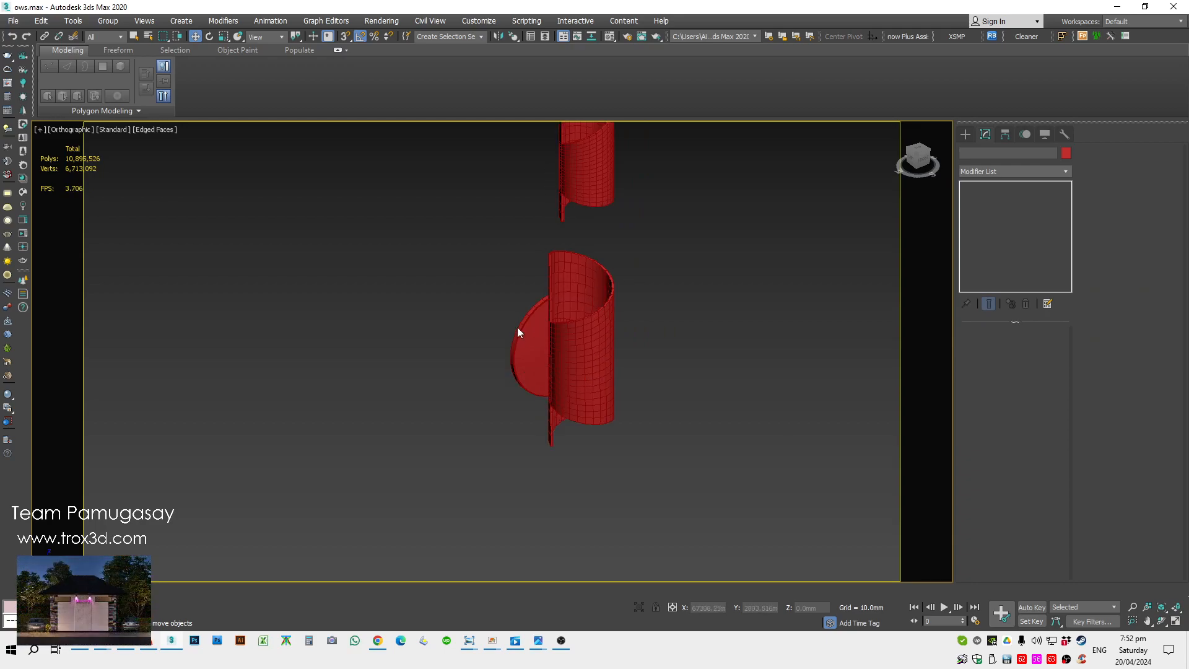
click(578, 346)
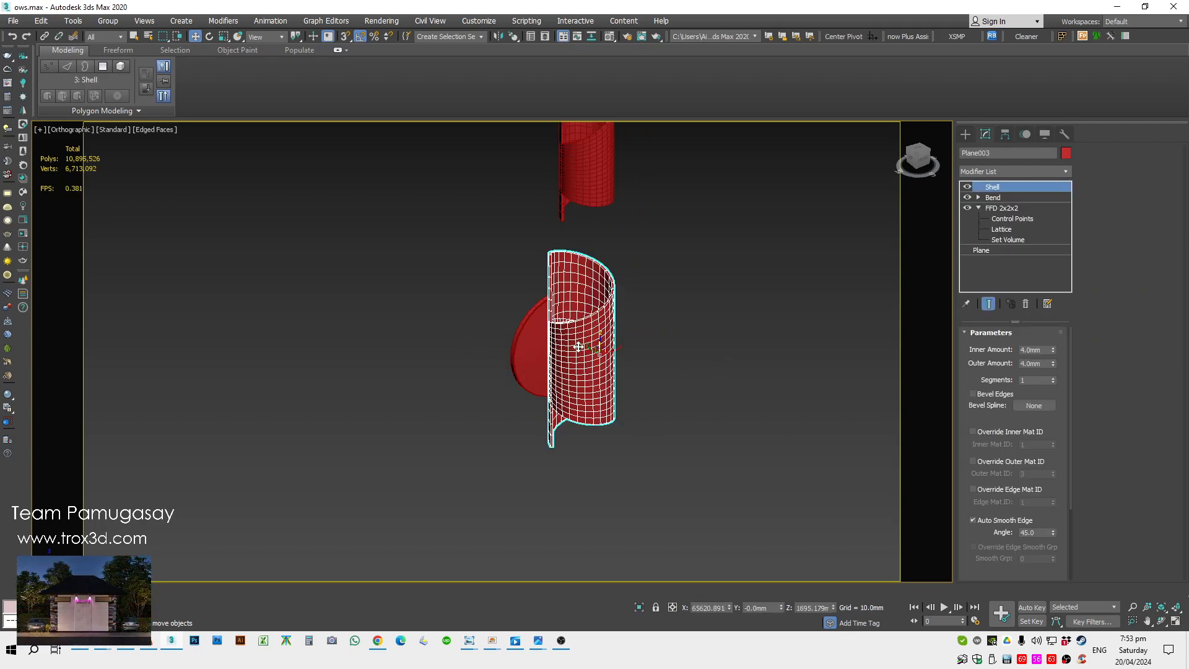
click(1024, 172)
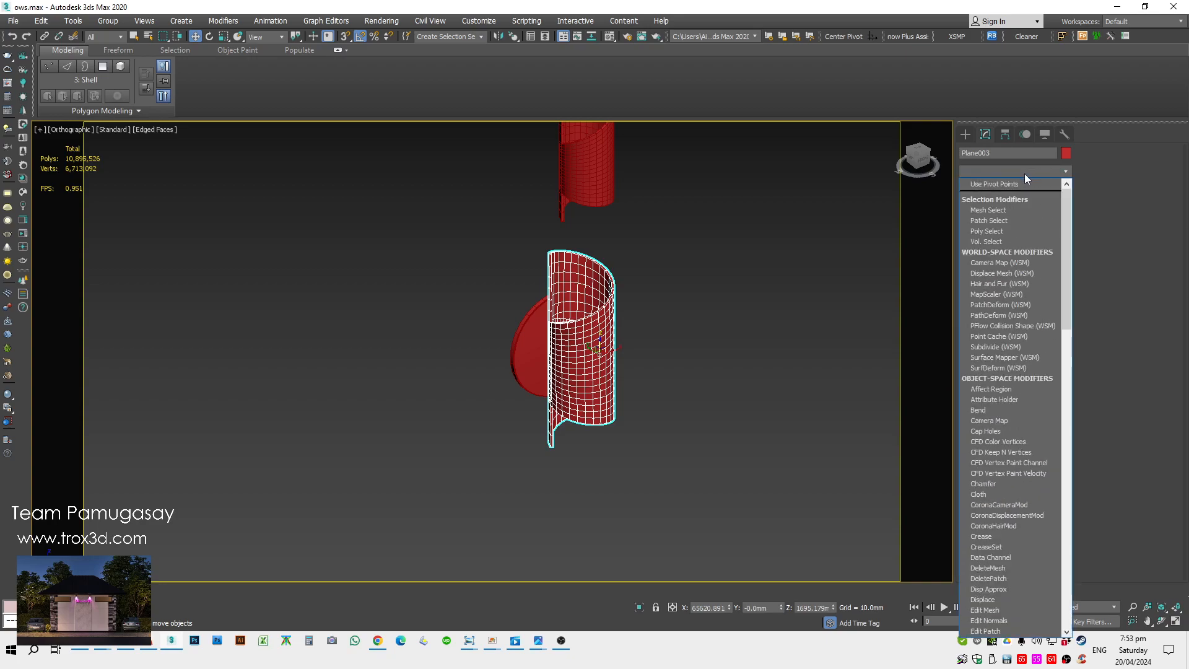
click(1024, 173)
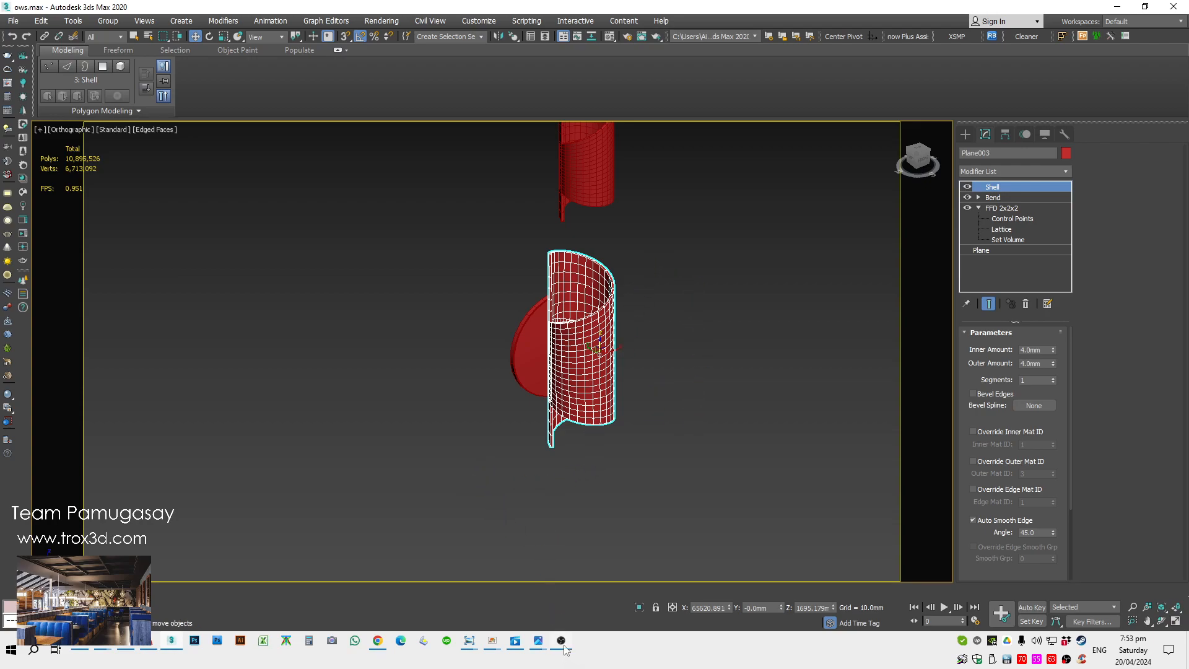
mouse_move(564, 649)
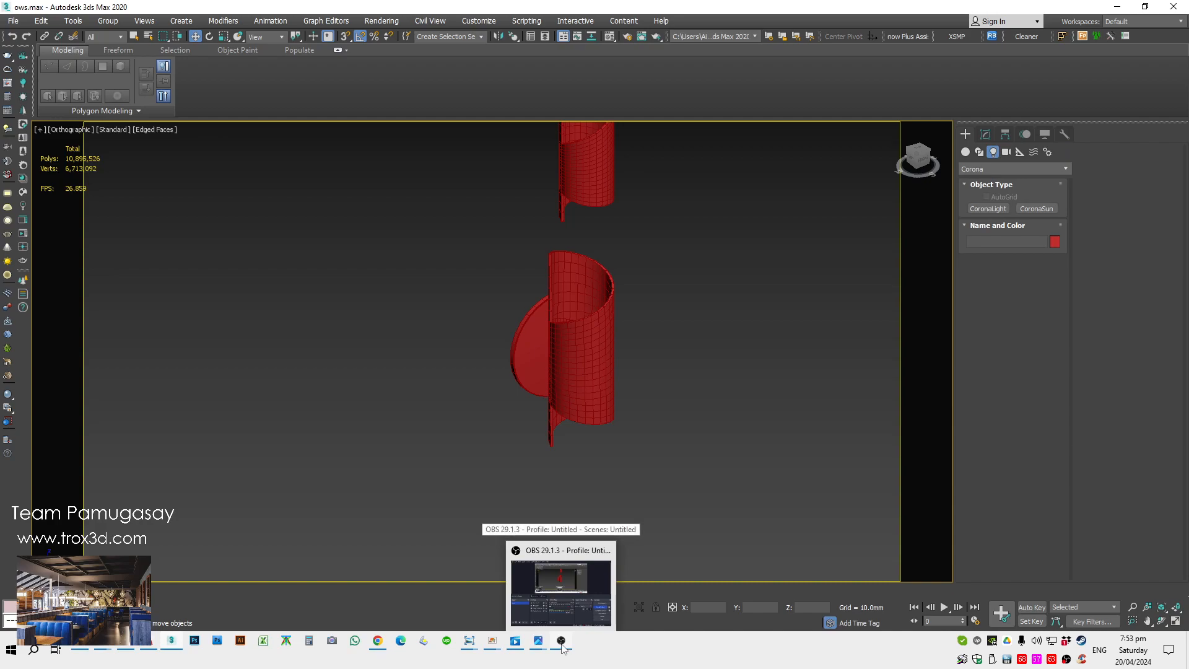